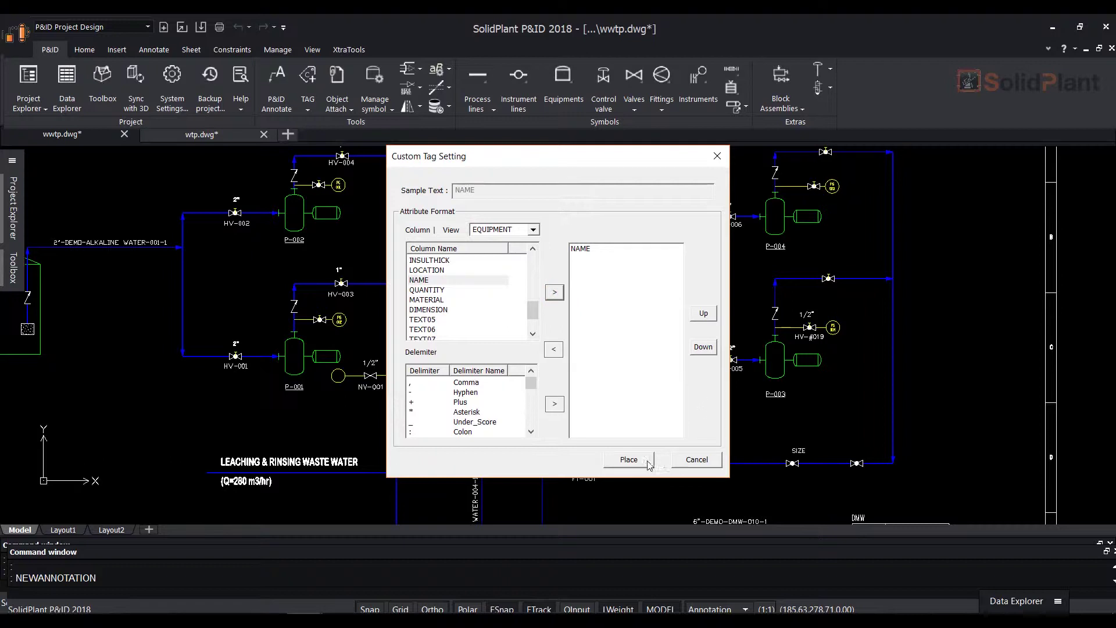
# Step: Begin placing the NAME attribute of the equipment annotation, giving its text the colour cyan and the Standard text style
pyautogui.click(629, 460)
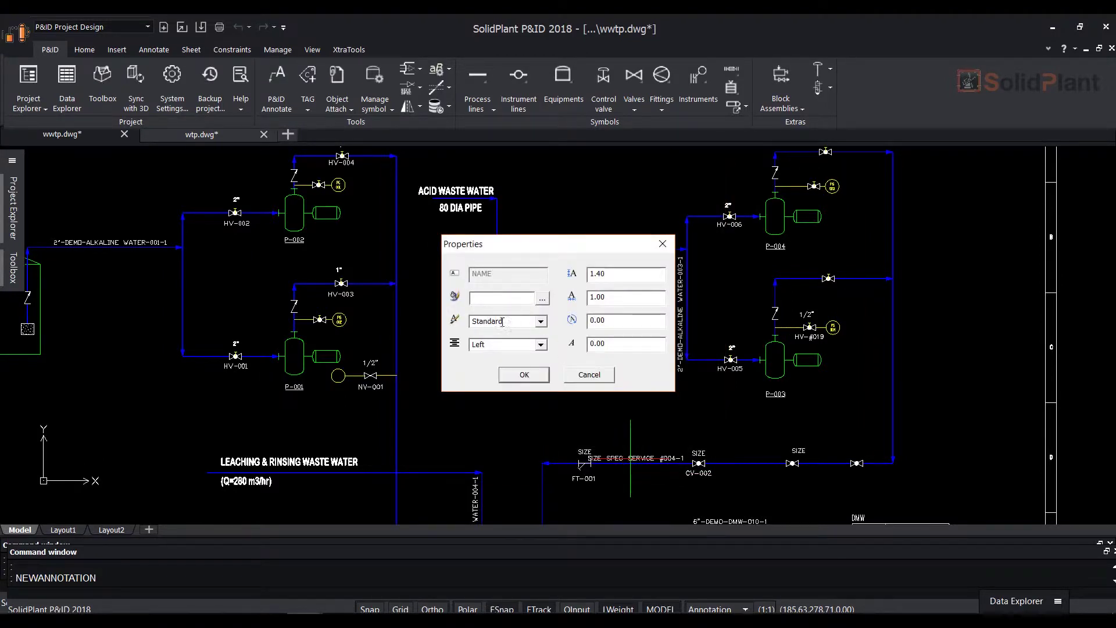
pyautogui.click(542, 299)
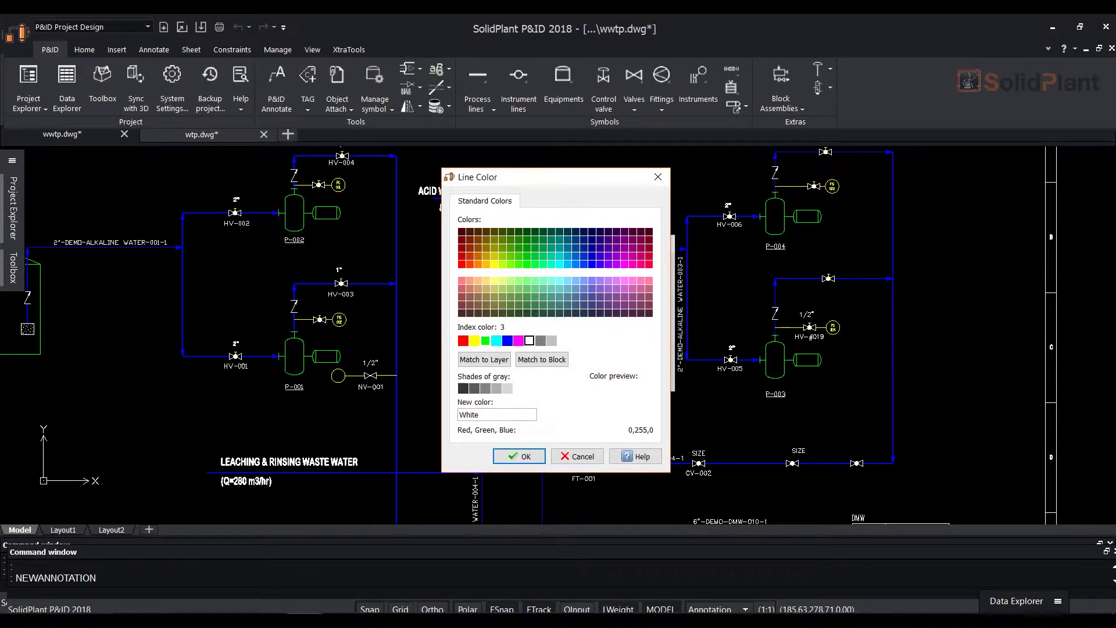
pyautogui.click(486, 340)
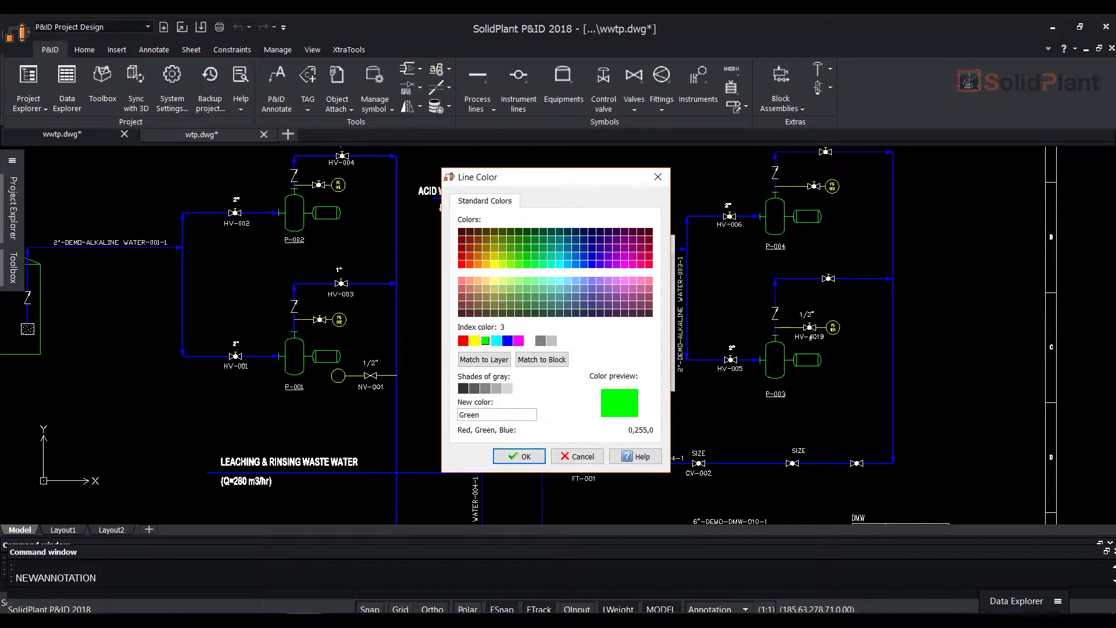
pyautogui.click(496, 340)
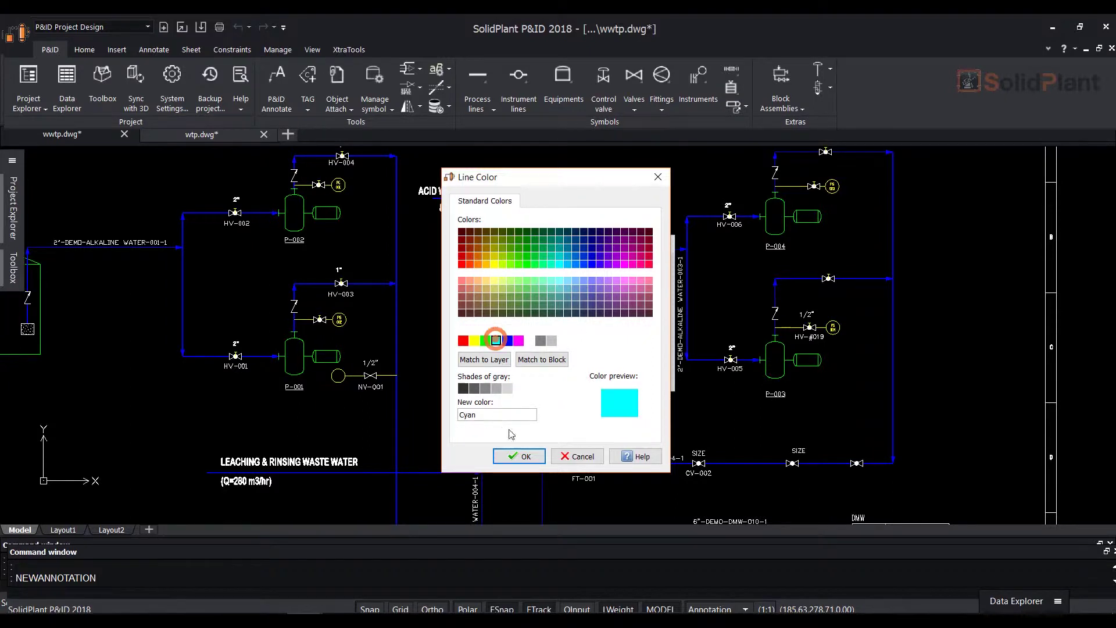
pyautogui.click(524, 456)
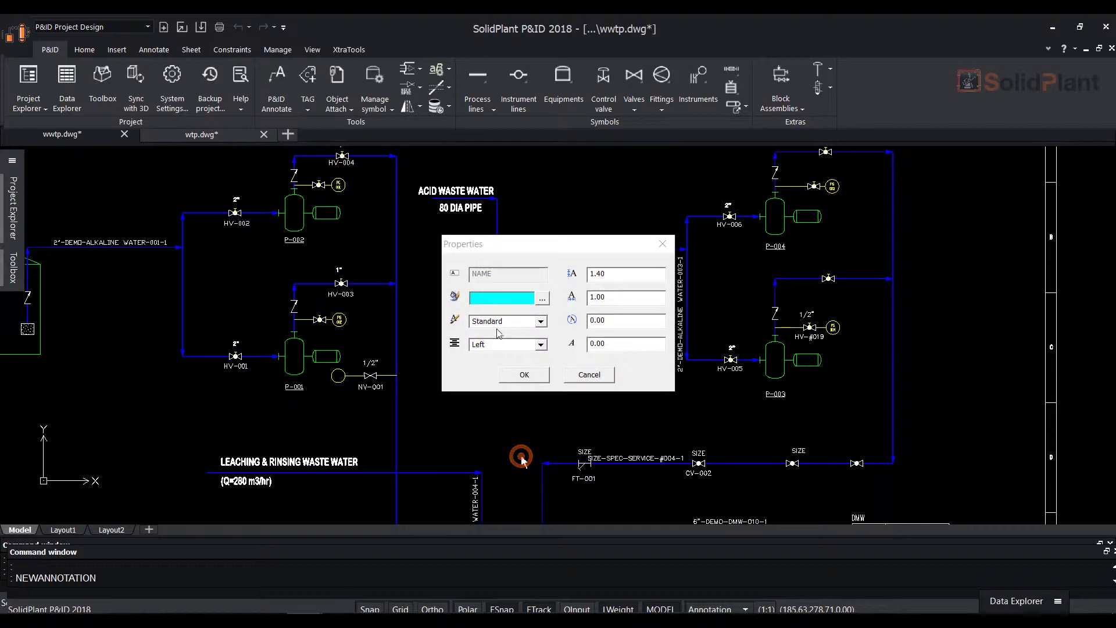
pyautogui.click(540, 323)
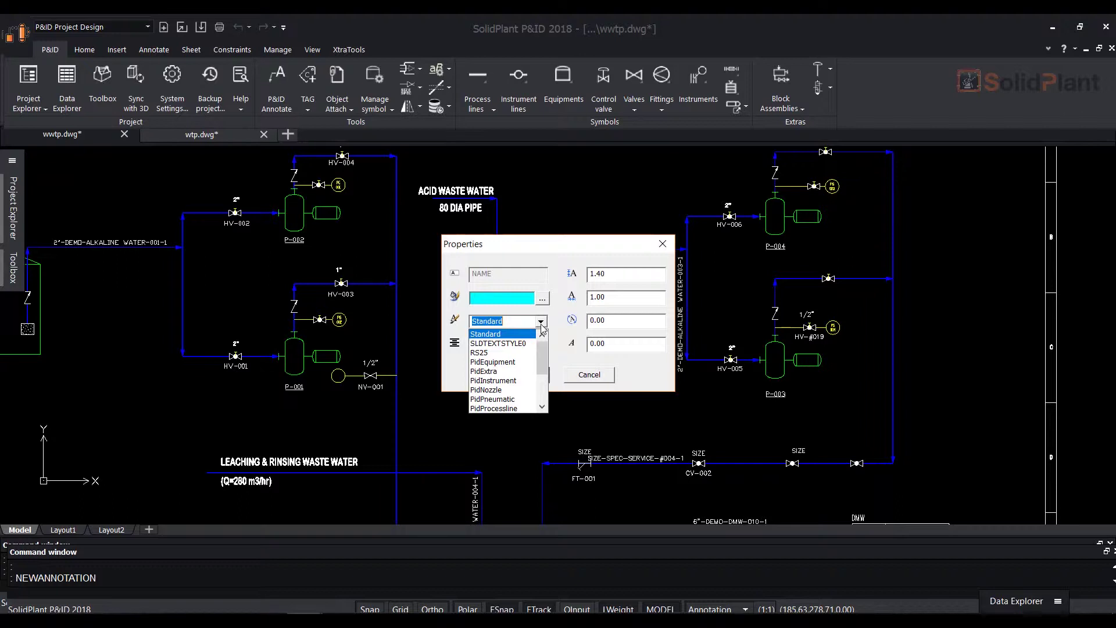
pyautogui.click(502, 336)
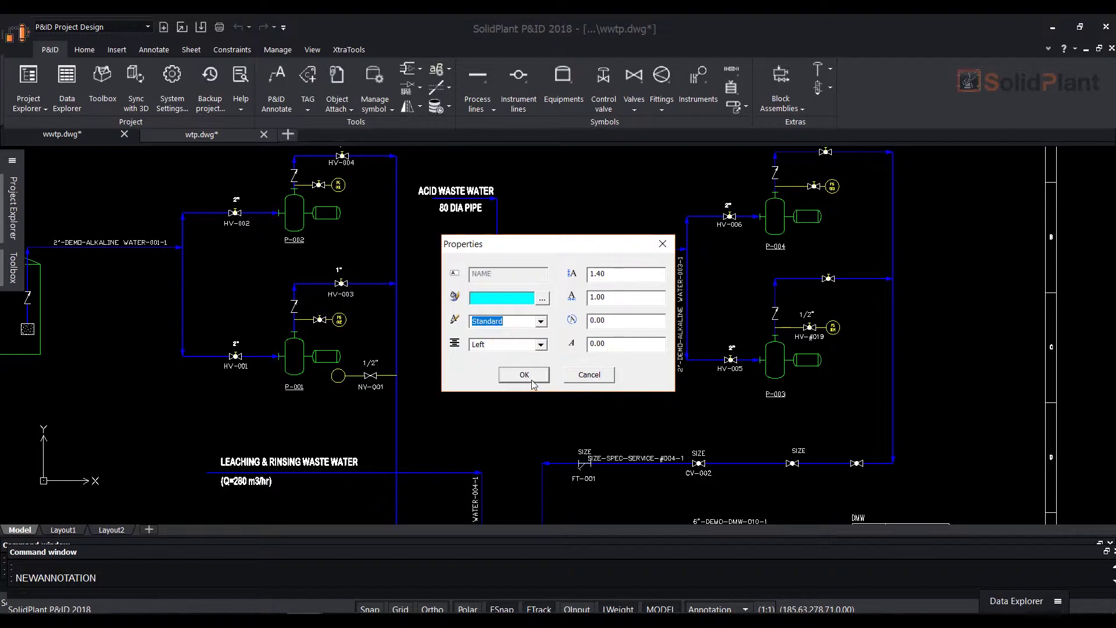
# Step: Set the NAME attribute's text height to 2.5 and place it in the empty area outside the drawing frame's right border
pyautogui.doubleClick(608, 274)
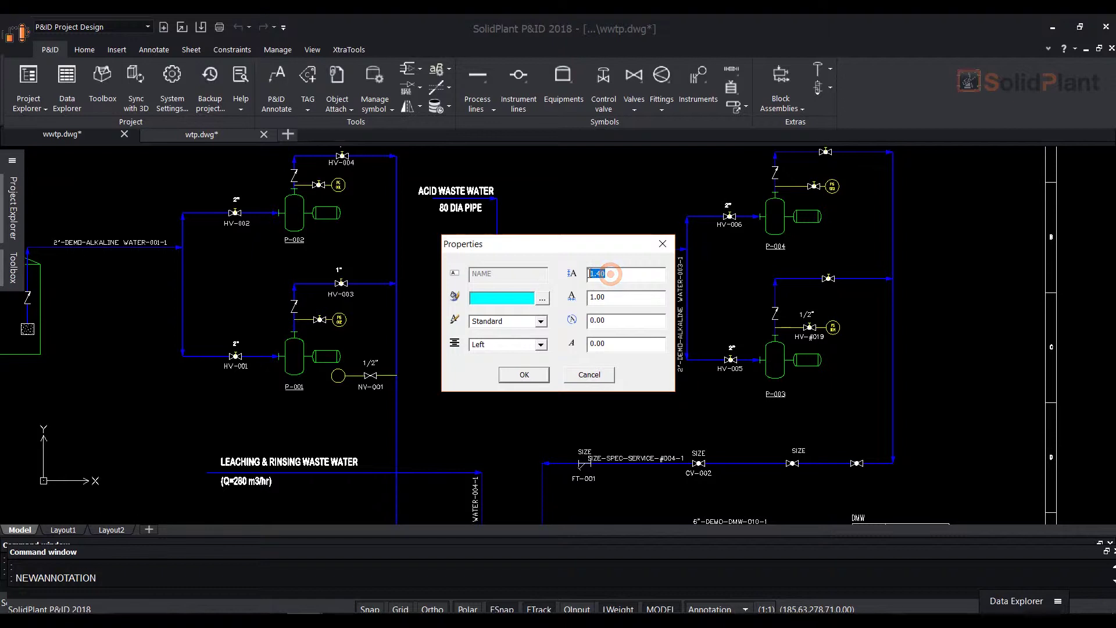
pyautogui.write('2.5')
pyautogui.click(521, 375)
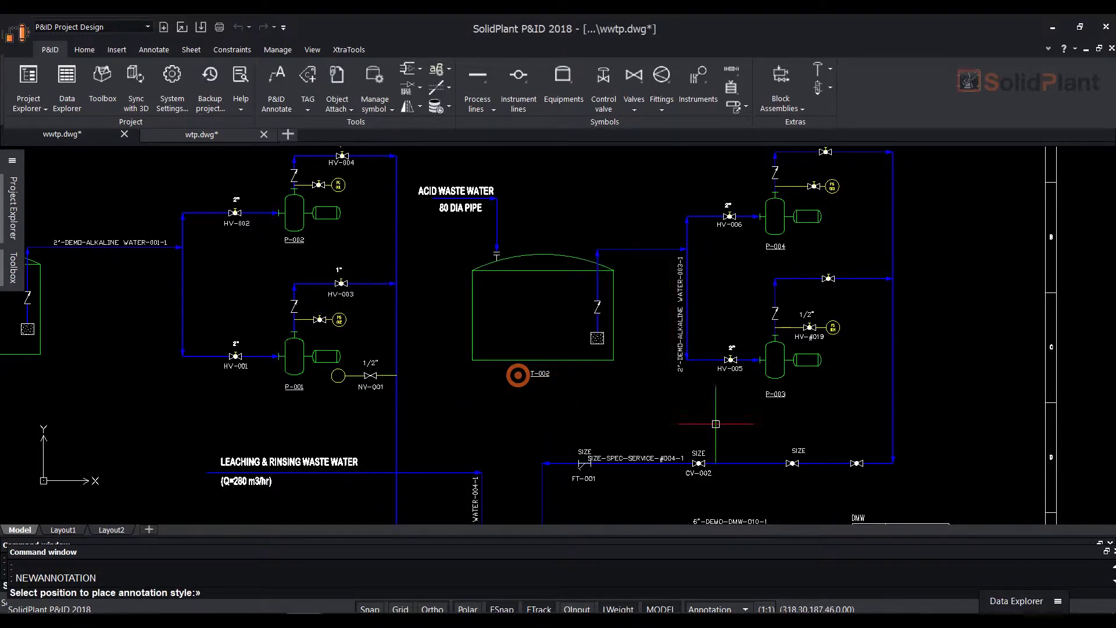
pyautogui.scroll(-3, 653, 375)
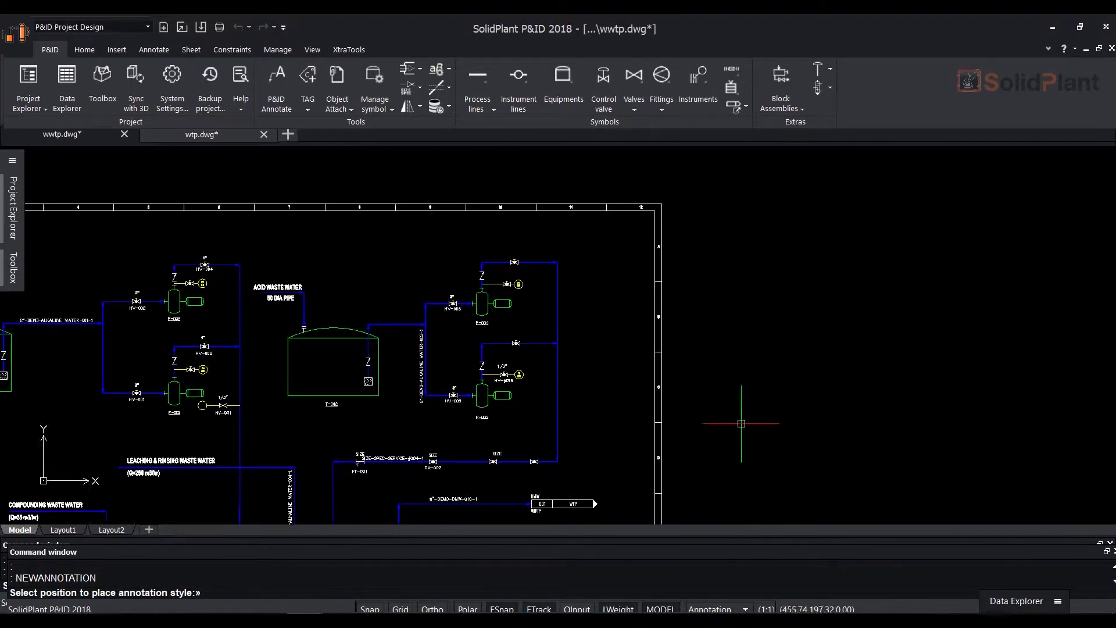
pyautogui.click(754, 408)
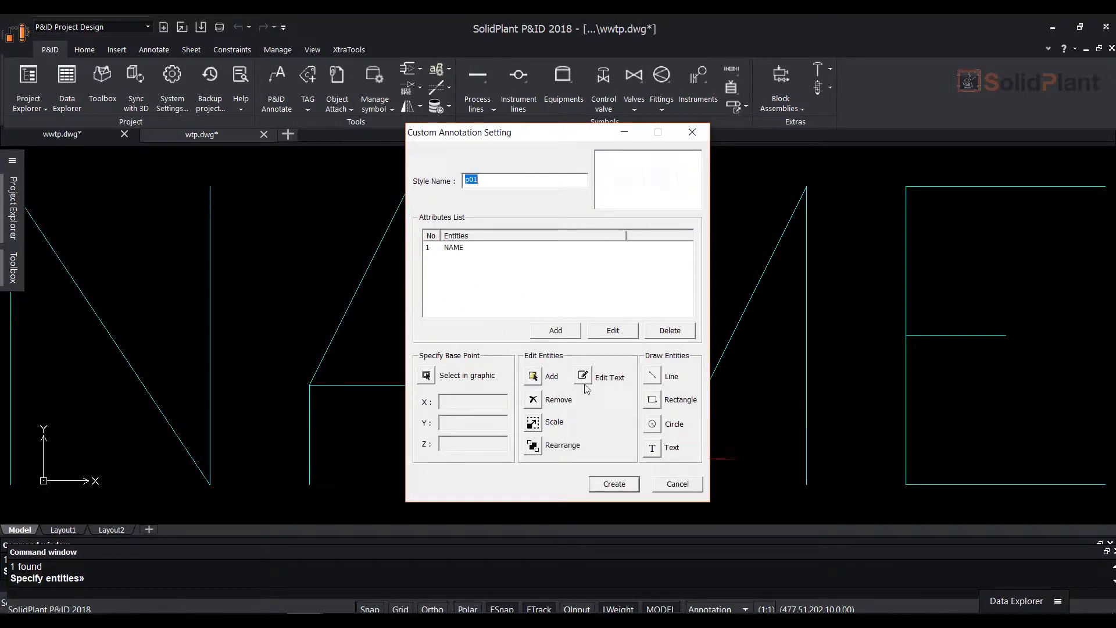
# Step: Add a text entity reading "Name of Pump:" to the custom annotation and colour it cyan
pyautogui.click(654, 449)
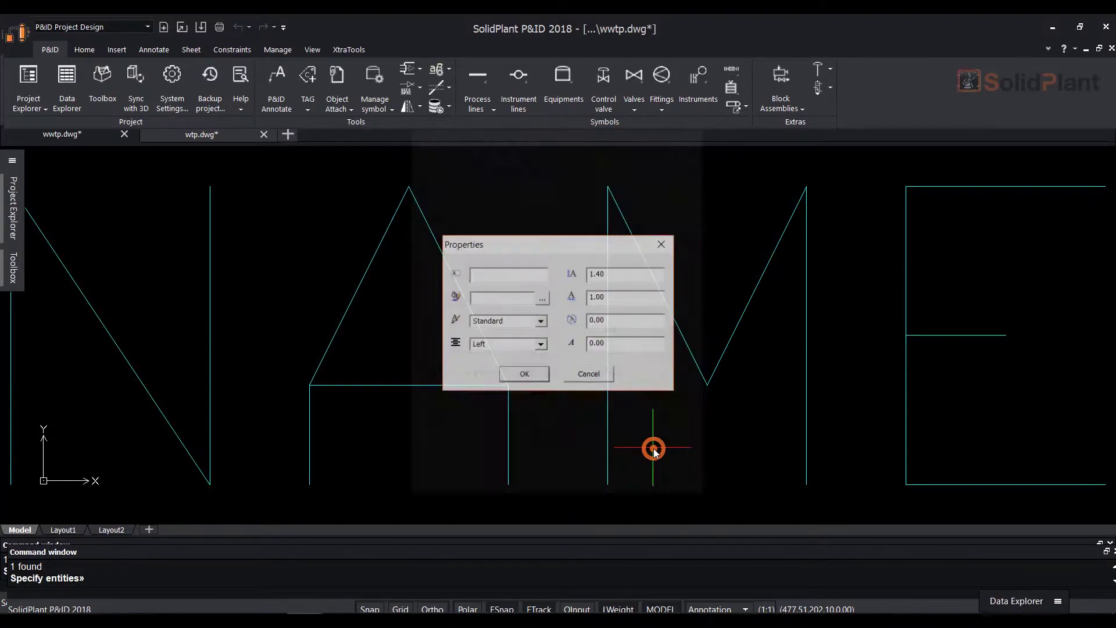
pyautogui.click(492, 275)
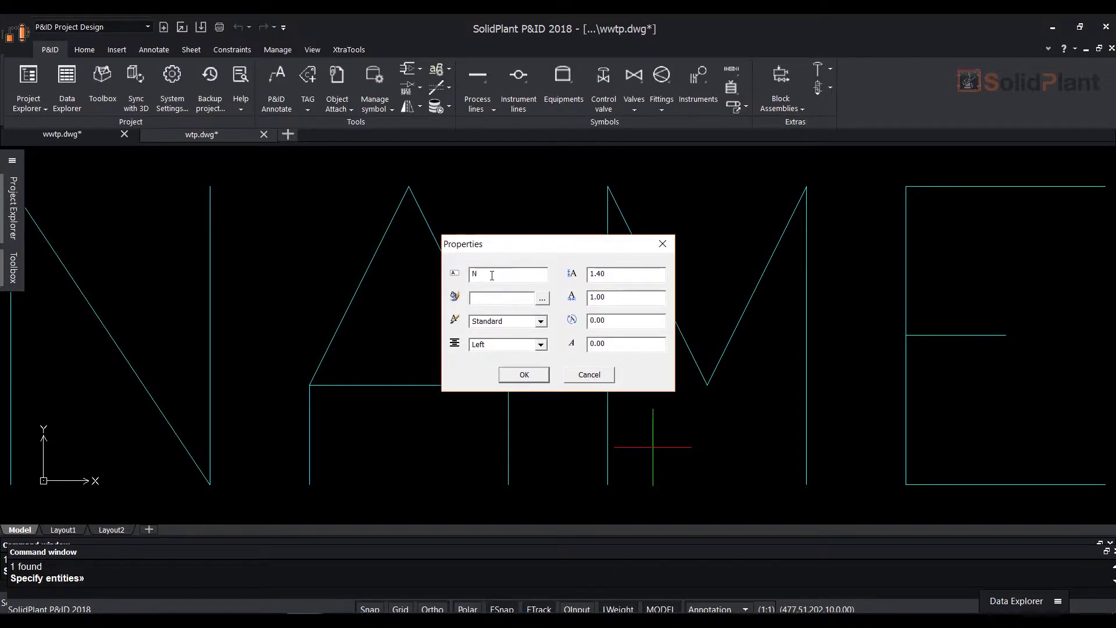
pyautogui.write('Name of Pump:')
pyautogui.click(542, 297)
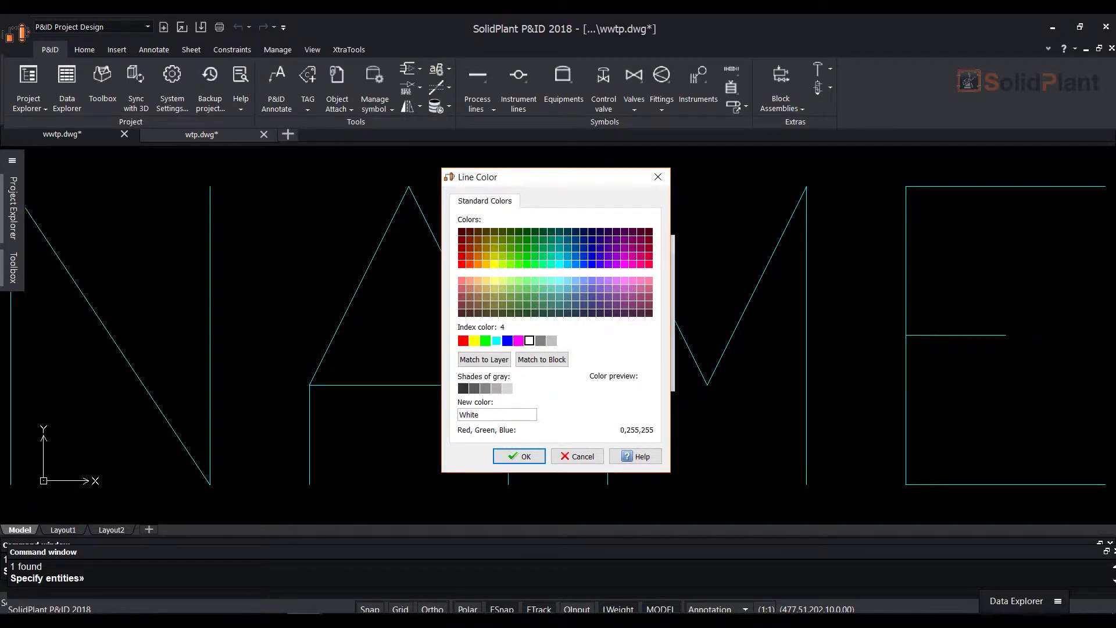
pyautogui.click(497, 340)
pyautogui.click(526, 460)
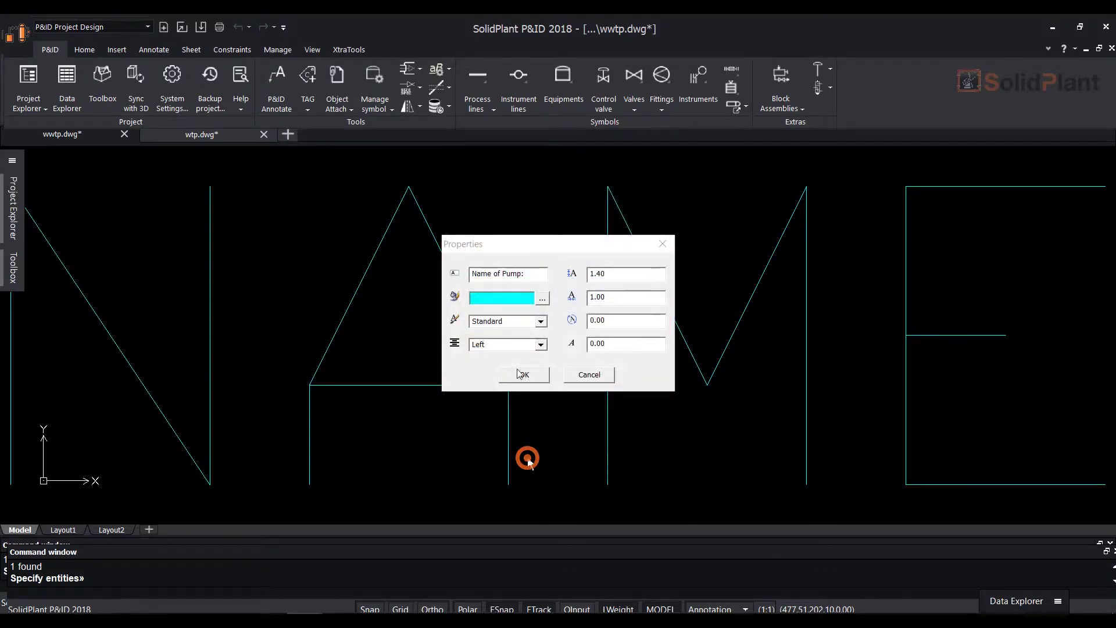
# Step: Set the "Name of Pump:" text height to 2.5 and place the text starting left of the NAME attribute
pyautogui.doubleClick(616, 273)
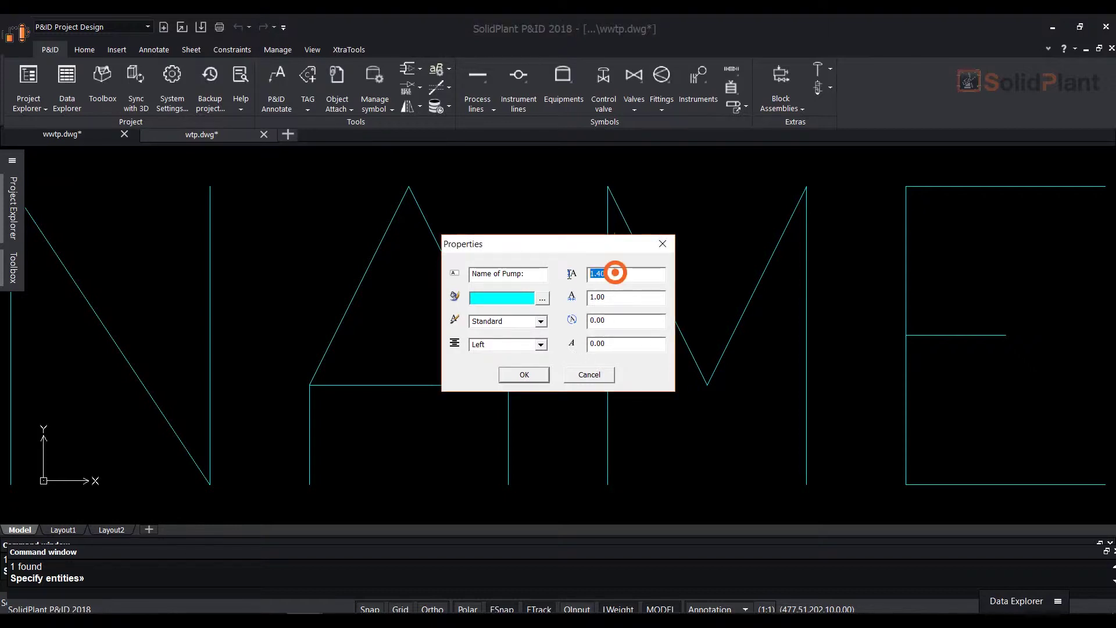
pyautogui.write('2.5')
pyautogui.click(526, 374)
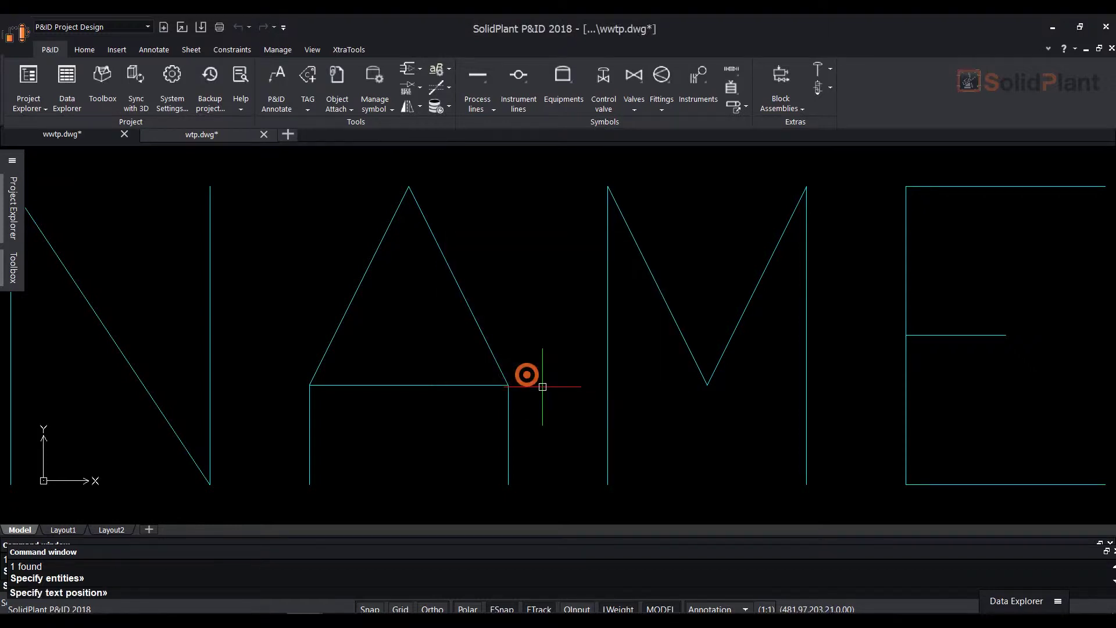
pyautogui.scroll(-5, 526, 377)
pyautogui.moveTo(535, 414); pyautogui.dragTo(628, 392, button='middle')
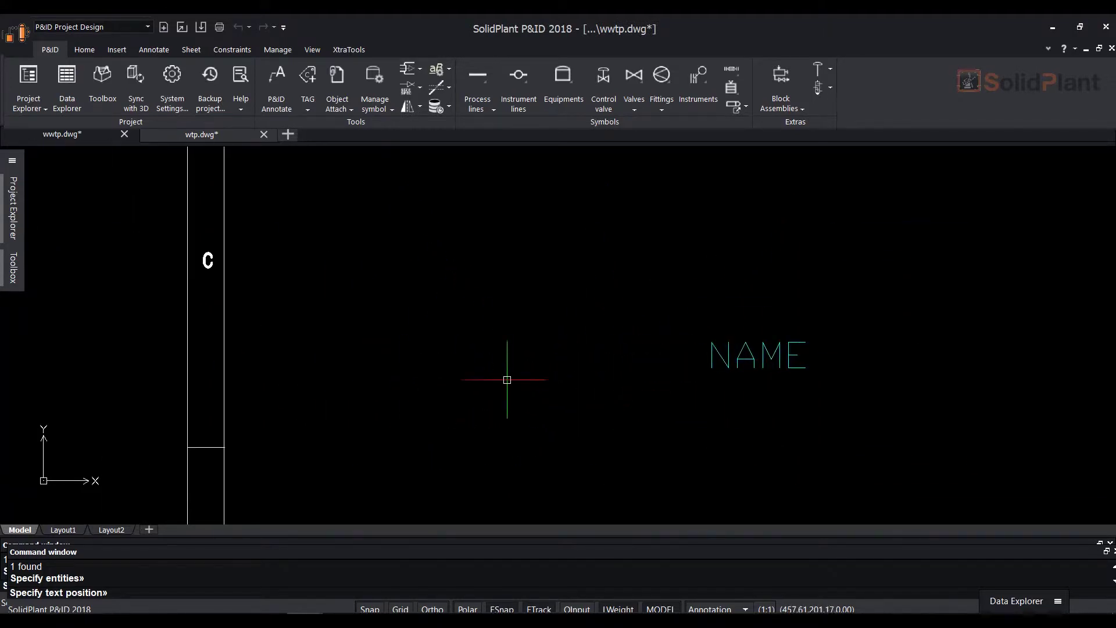
pyautogui.click(487, 375)
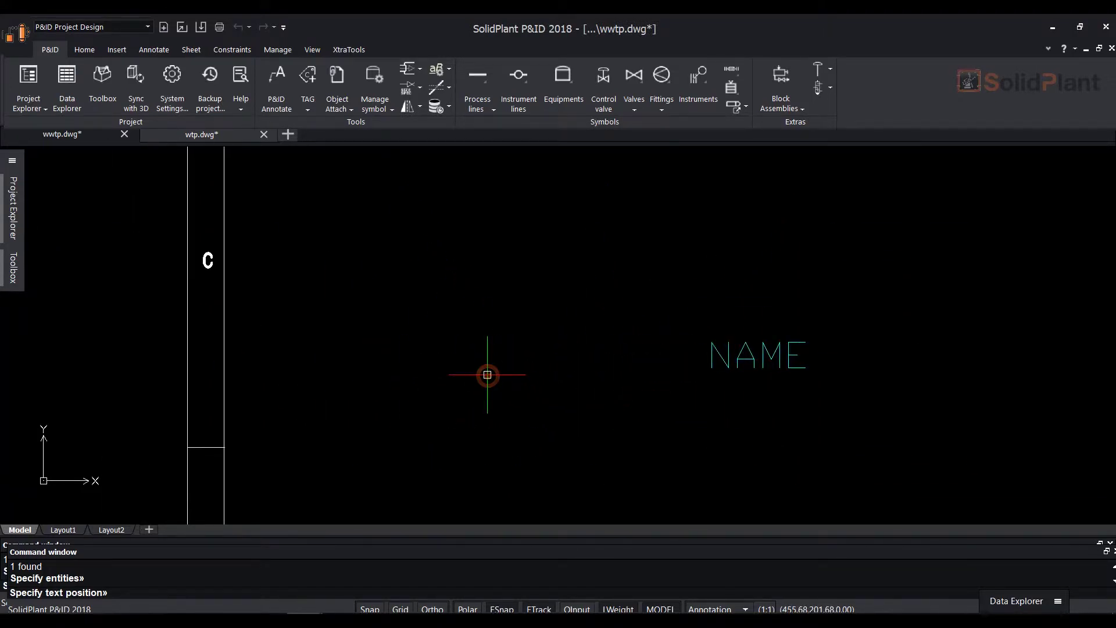
# Step: Rearrange the "Name of Pump:" text so that it ends directly before the NAME attribute without overlapping it
pyautogui.moveTo(552, 134)
pyautogui.mouseDown()
pyautogui.moveTo(268, 140)
pyautogui.moveTo(204, 127)
pyautogui.mouseUp()
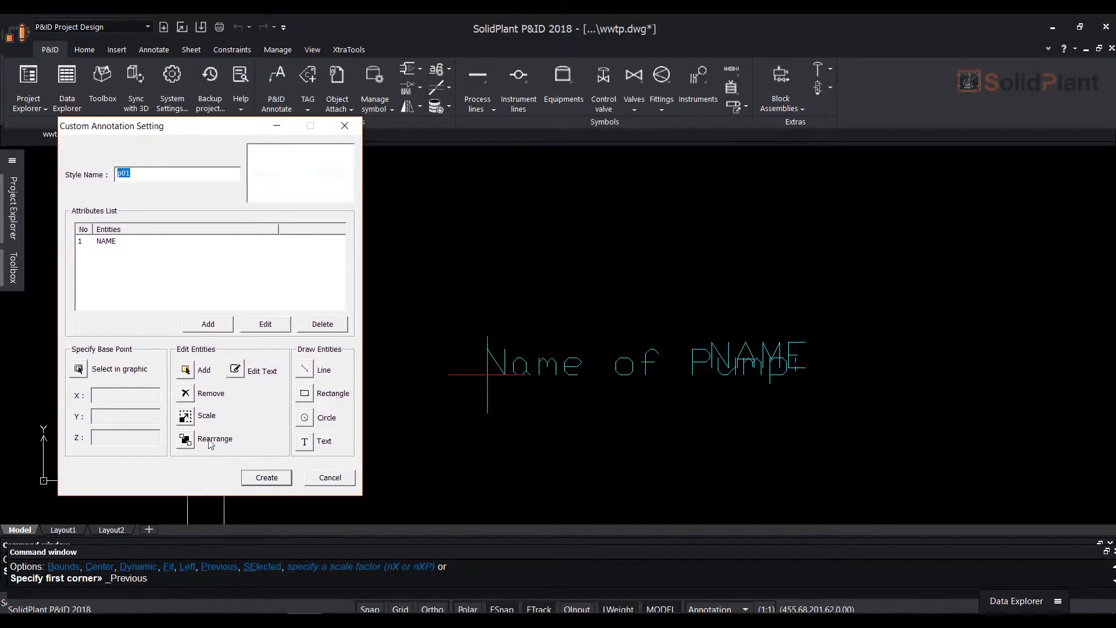
pyautogui.click(186, 439)
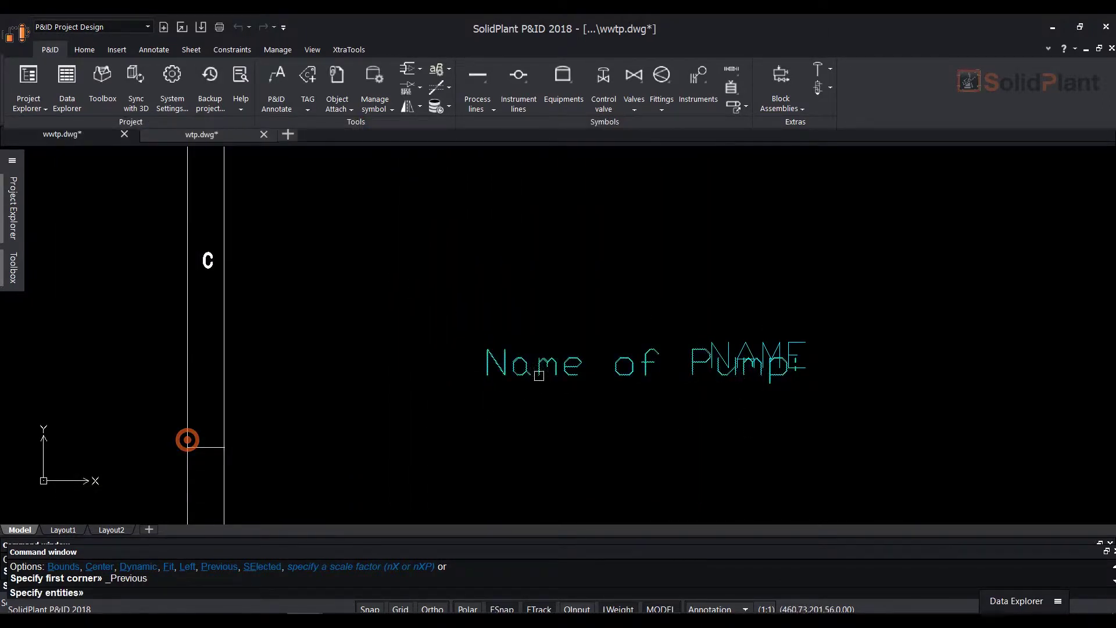
pyautogui.click(553, 369)
pyautogui.rightClick(612, 412)
pyautogui.click(612, 411)
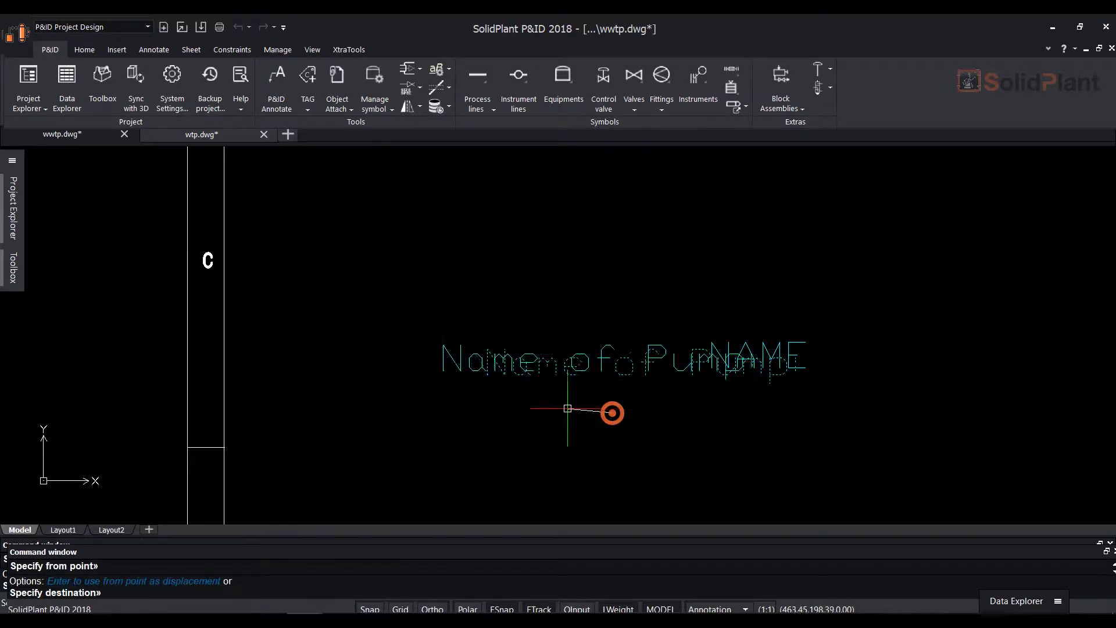
pyautogui.click(516, 404)
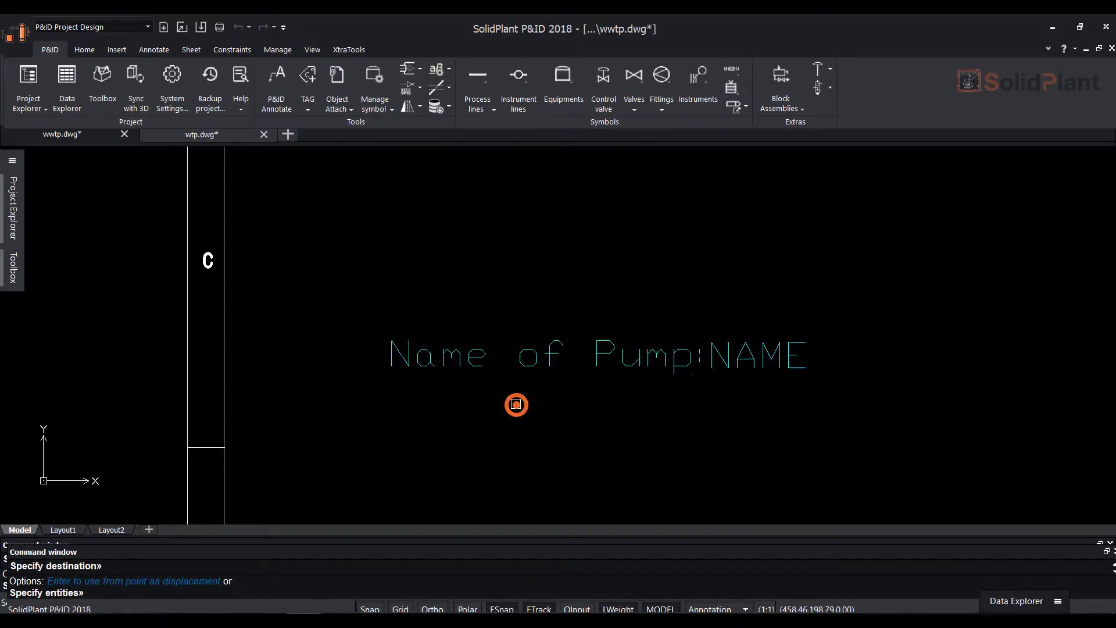
pyautogui.rightClick(703, 432)
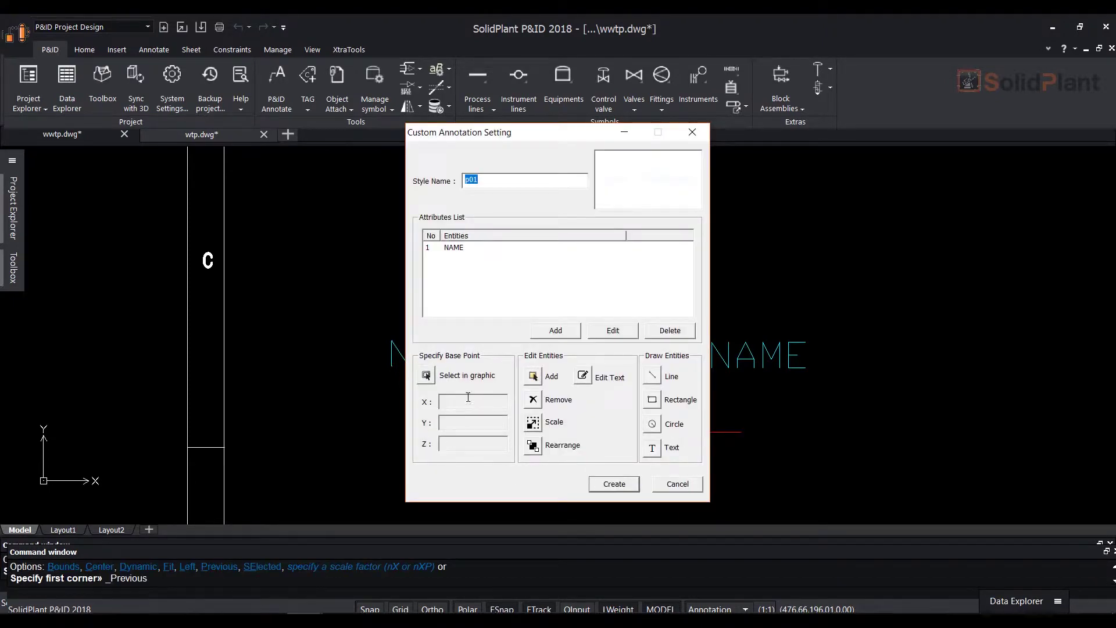
# Step: Pick the annotation's base point just left of the "Name of Pump:" text and create the custom annotation style p01
pyautogui.click(427, 376)
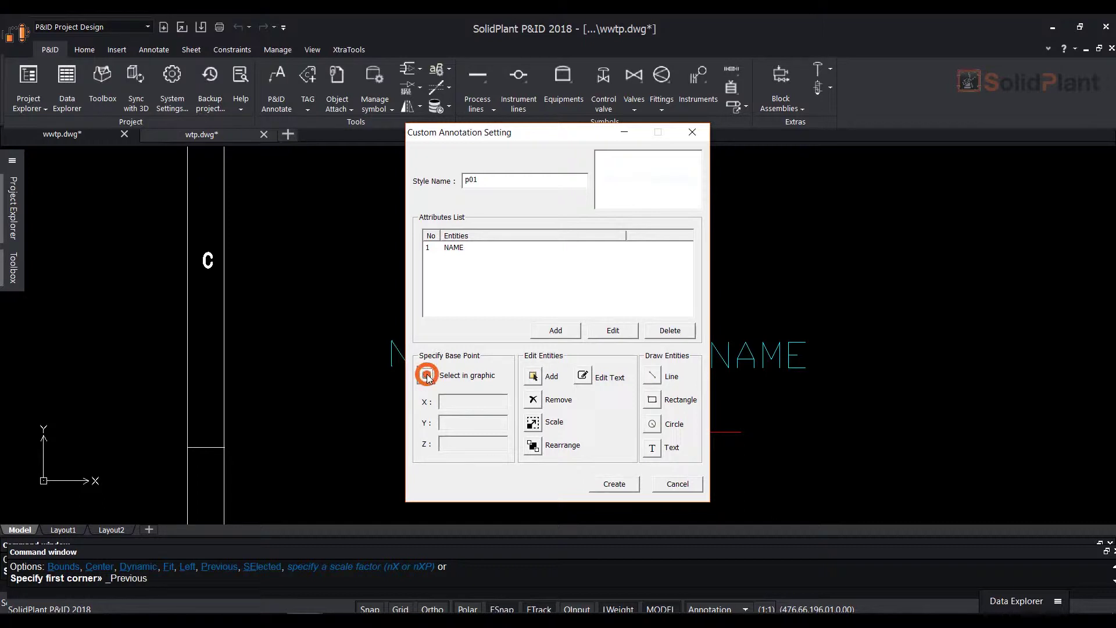
pyautogui.click(373, 377)
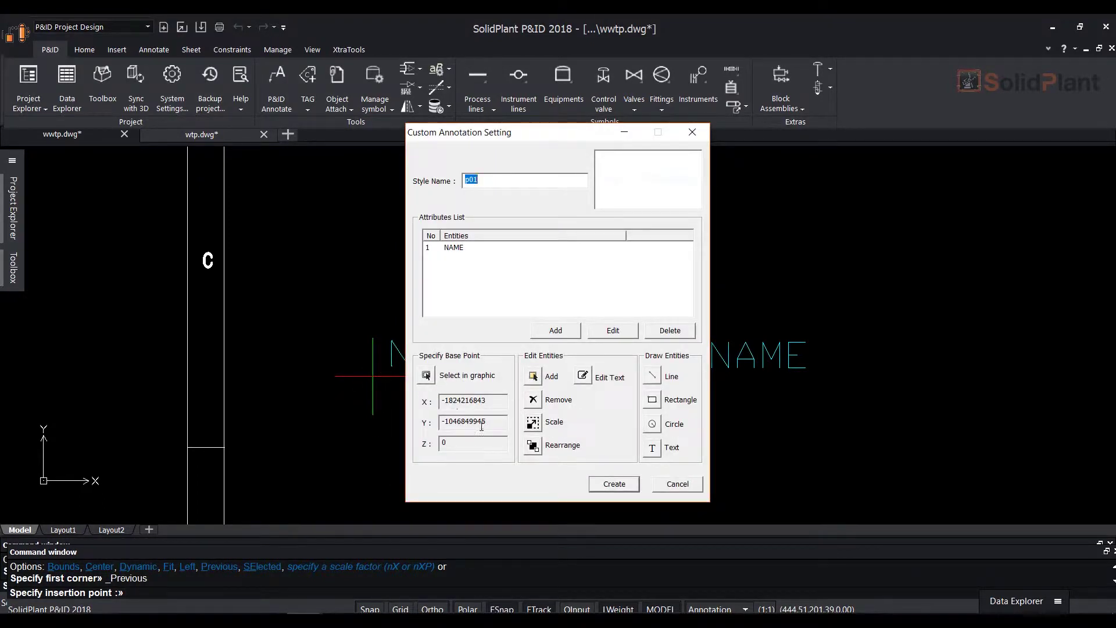
pyautogui.click(613, 485)
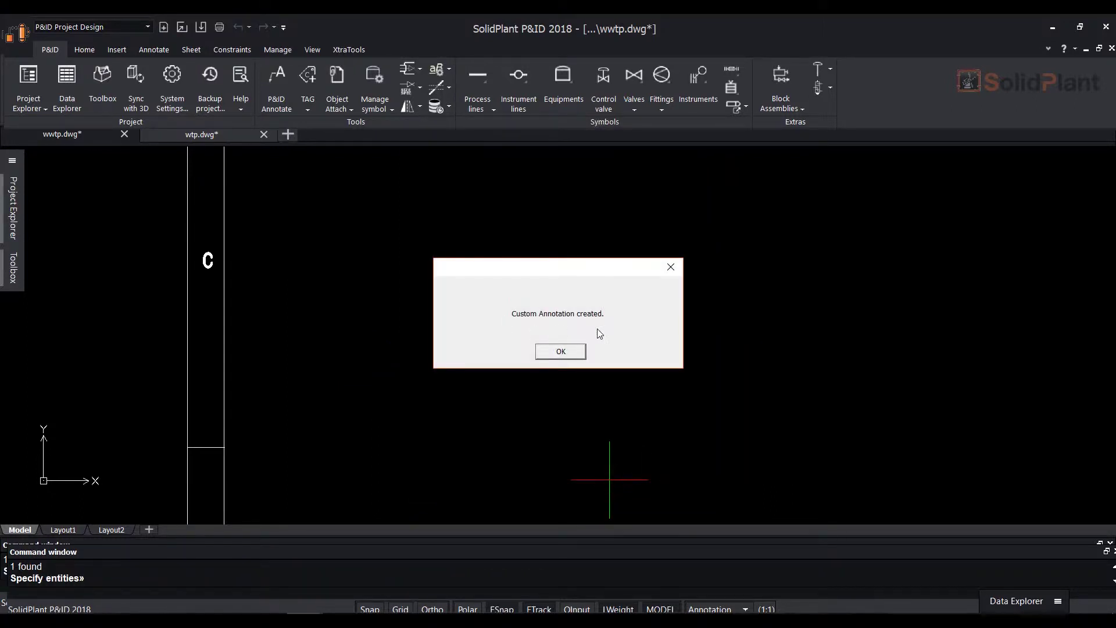
pyautogui.click(564, 352)
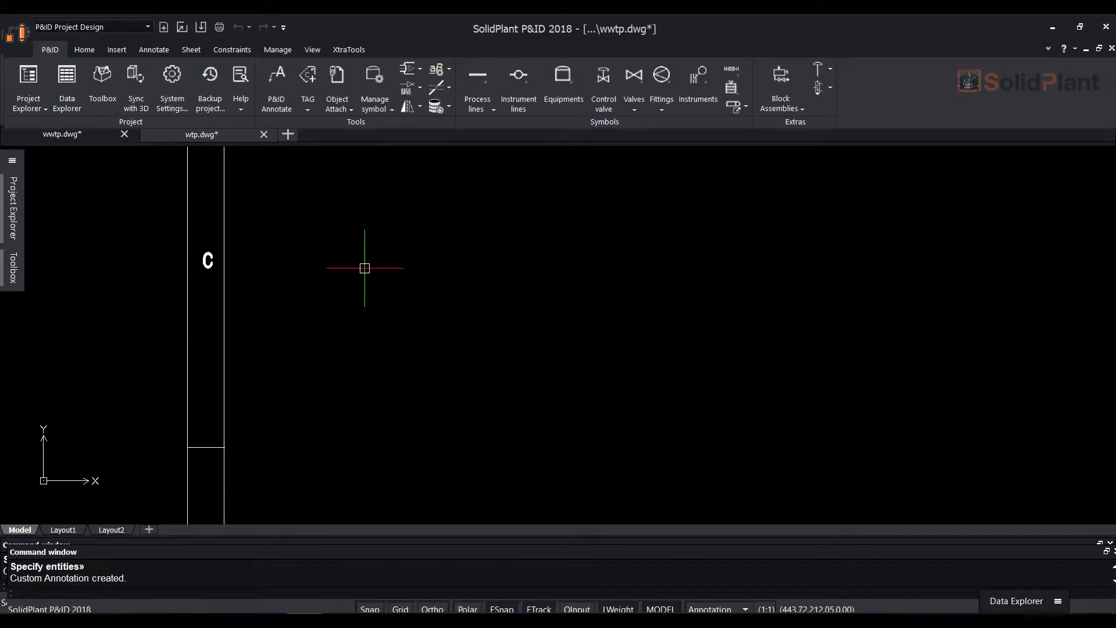
# Step: In the column settings for EQUIPMENT, change the display name of column TEXT05 to Capacity
pyautogui.click(450, 70)
pyautogui.click(479, 105)
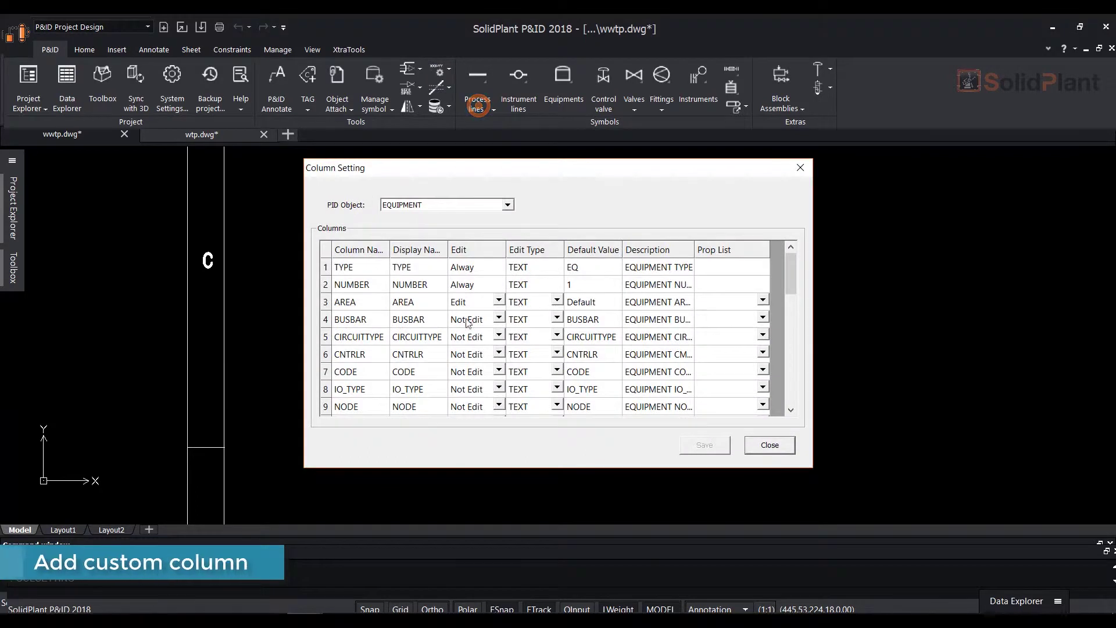
pyautogui.scroll(-5, 698, 303)
pyautogui.scroll(-3, 502, 368)
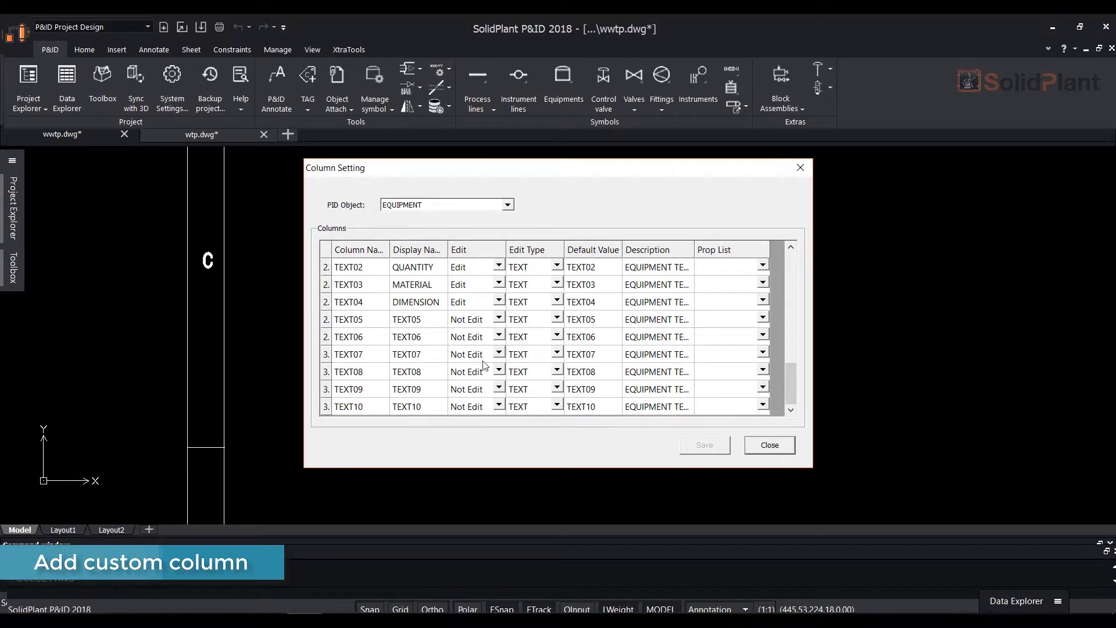
pyautogui.click(794, 384)
pyautogui.moveTo(794, 384); pyautogui.dragTo(796, 375)
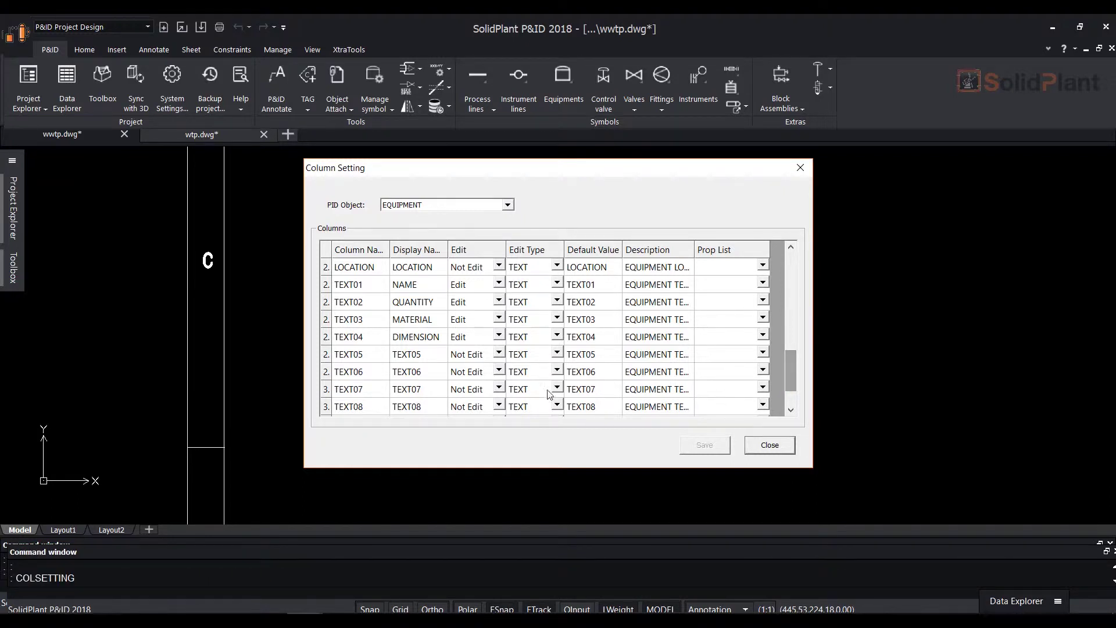
pyautogui.doubleClick(425, 354)
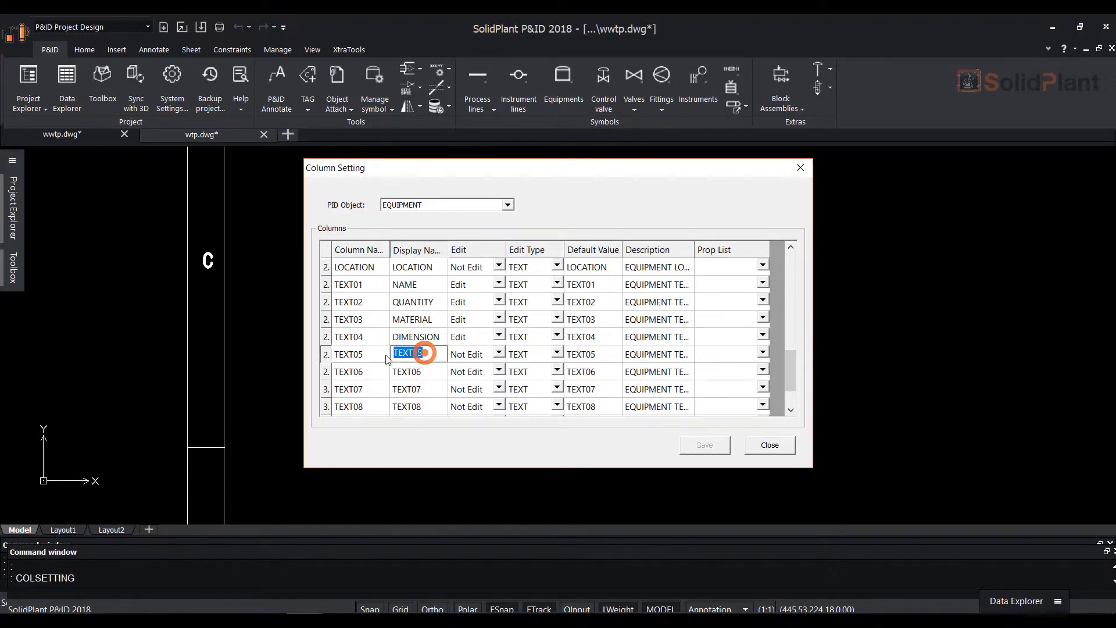
pyautogui.write('Capacity')
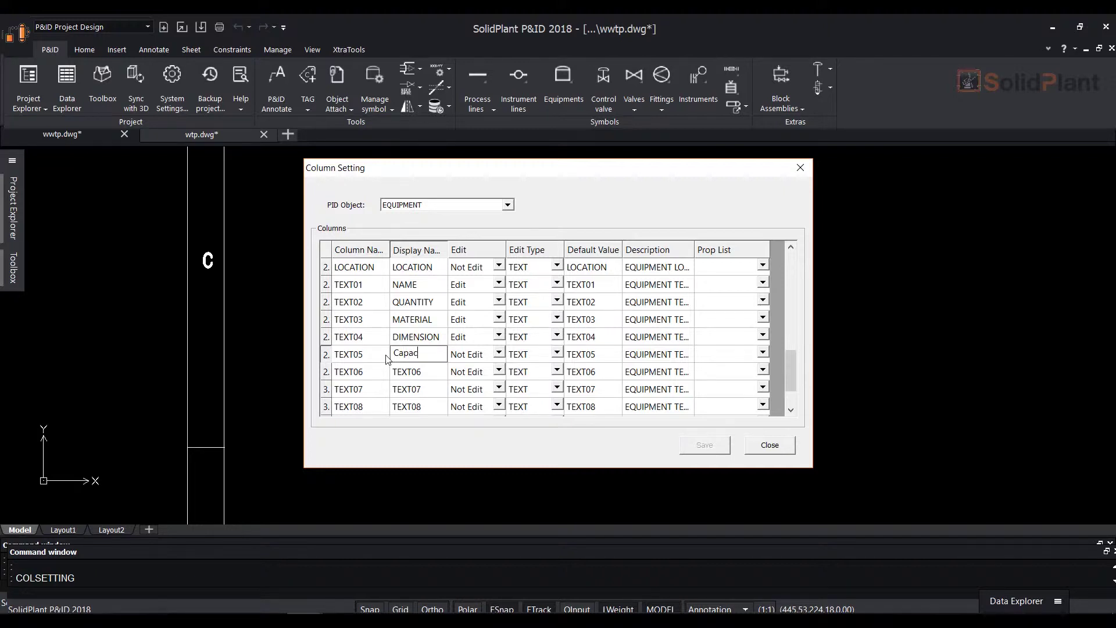
# Step: Set the Capacity column's edit status to Edit and save the column settings
pyautogui.click(498, 353)
pyautogui.click(472, 372)
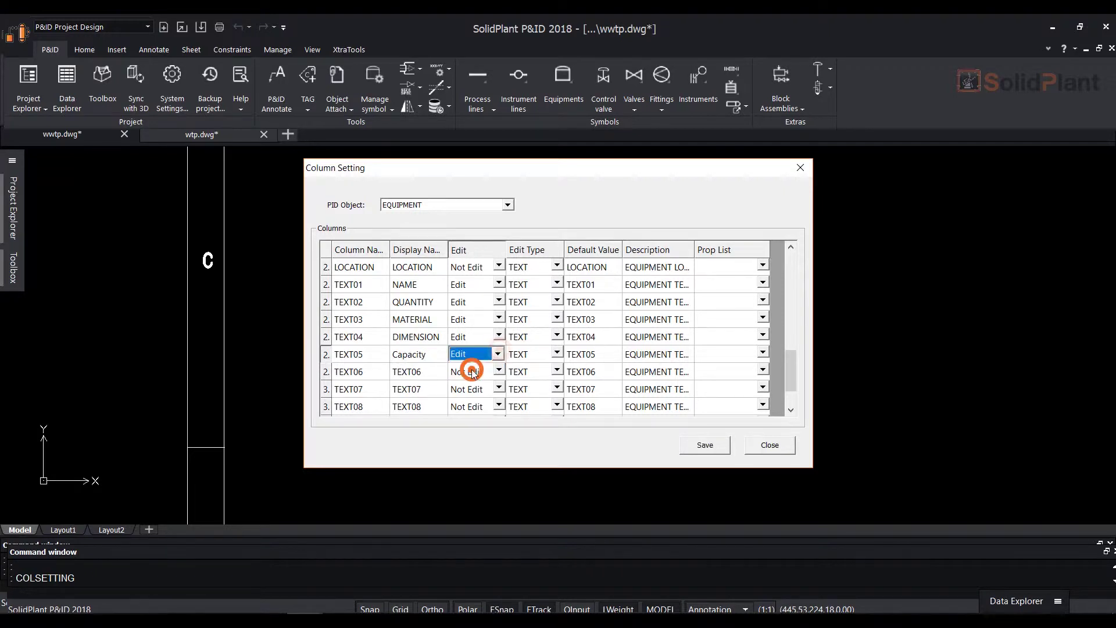
pyautogui.click(708, 445)
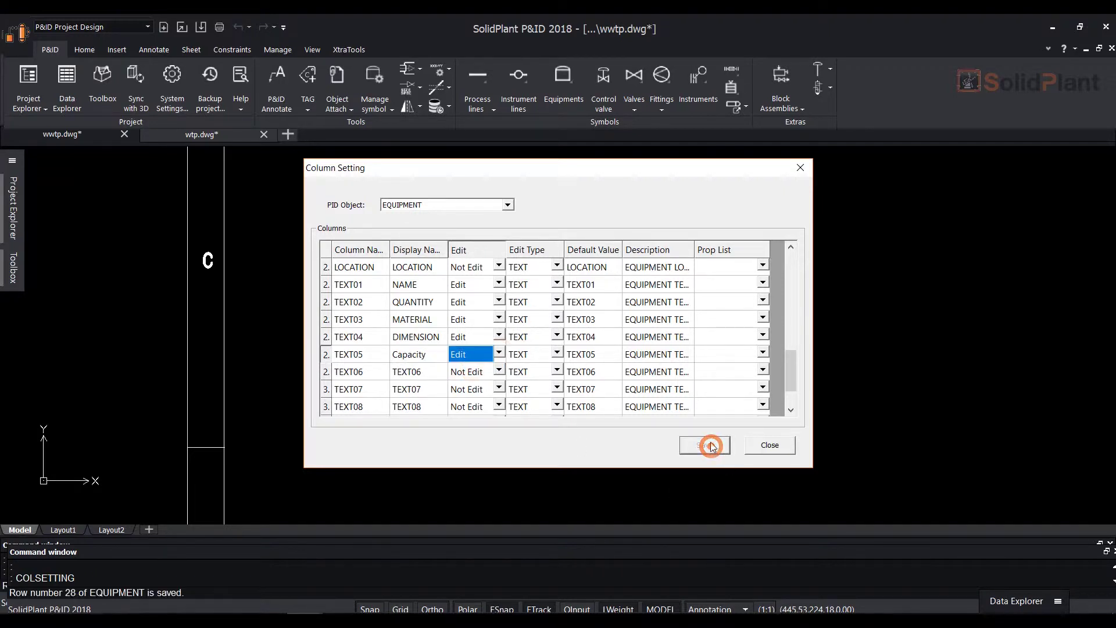
# Step: Close the column settings and open the custom annotation style p01 for editing
pyautogui.click(779, 445)
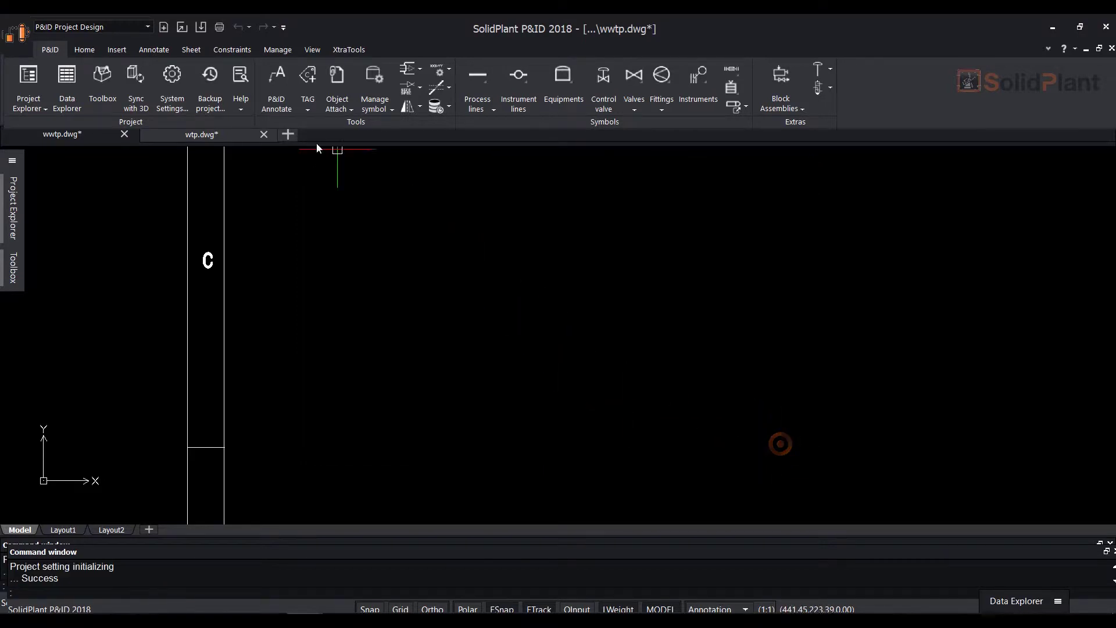
pyautogui.click(312, 109)
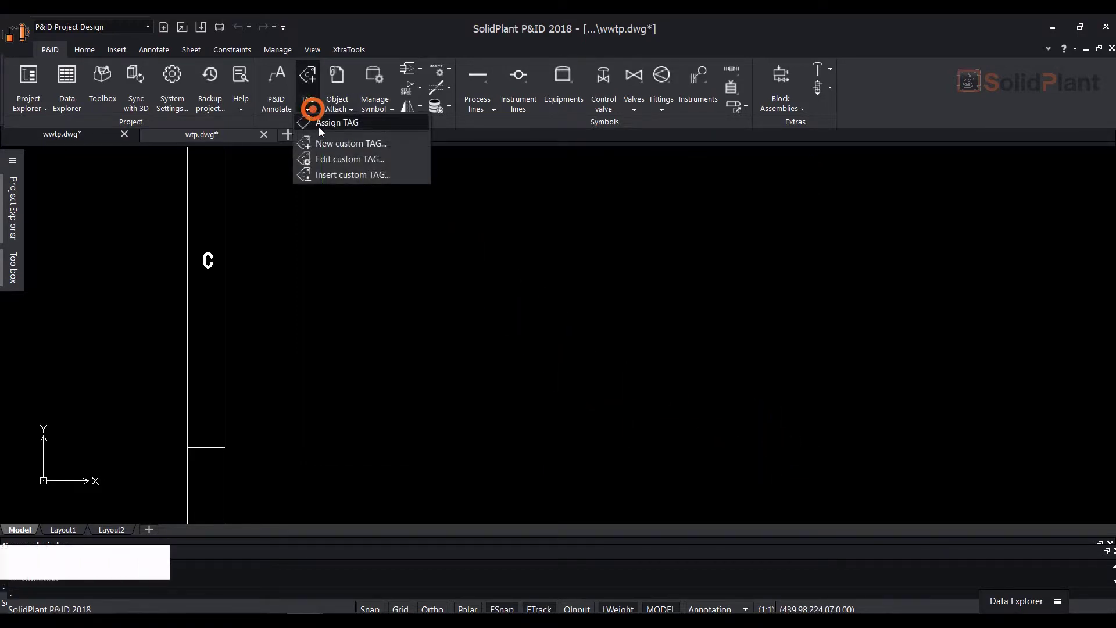
pyautogui.click(329, 159)
pyautogui.click(571, 258)
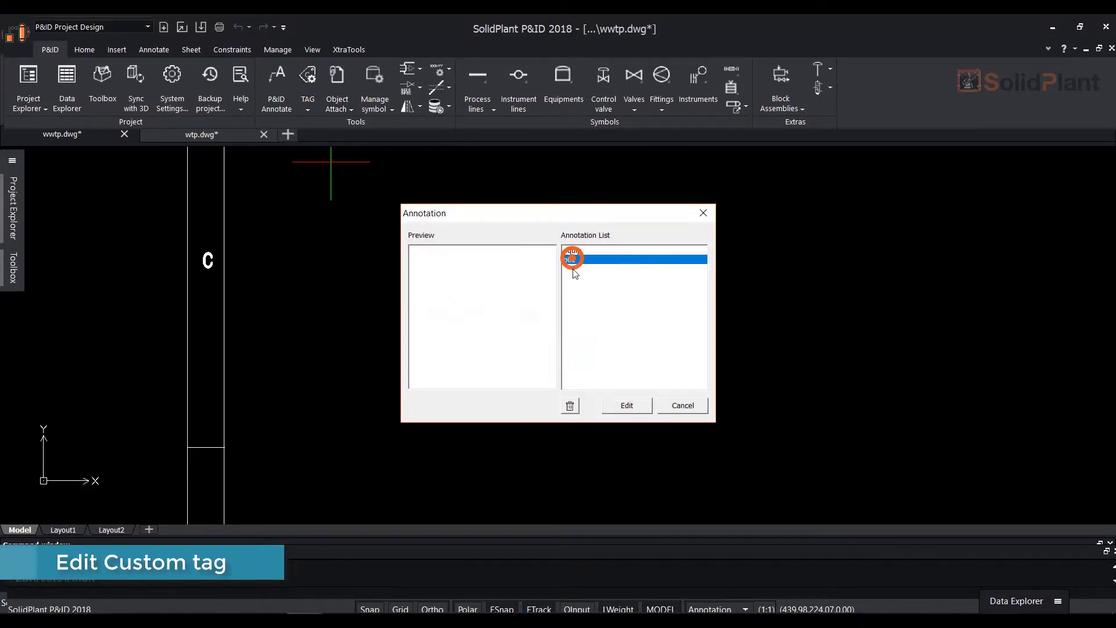
pyautogui.click(627, 406)
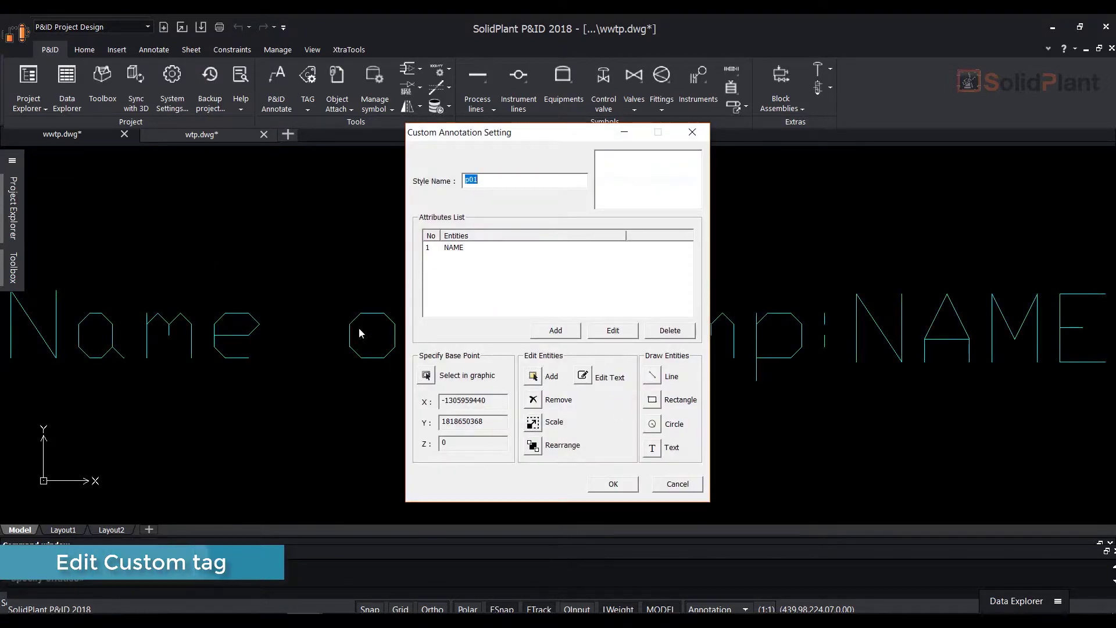
# Step: Add an attribute to style p01 that uses the Capacity column of EQUIPMENT
pyautogui.click(555, 331)
pyautogui.moveTo(532, 265); pyautogui.dragTo(536, 315)
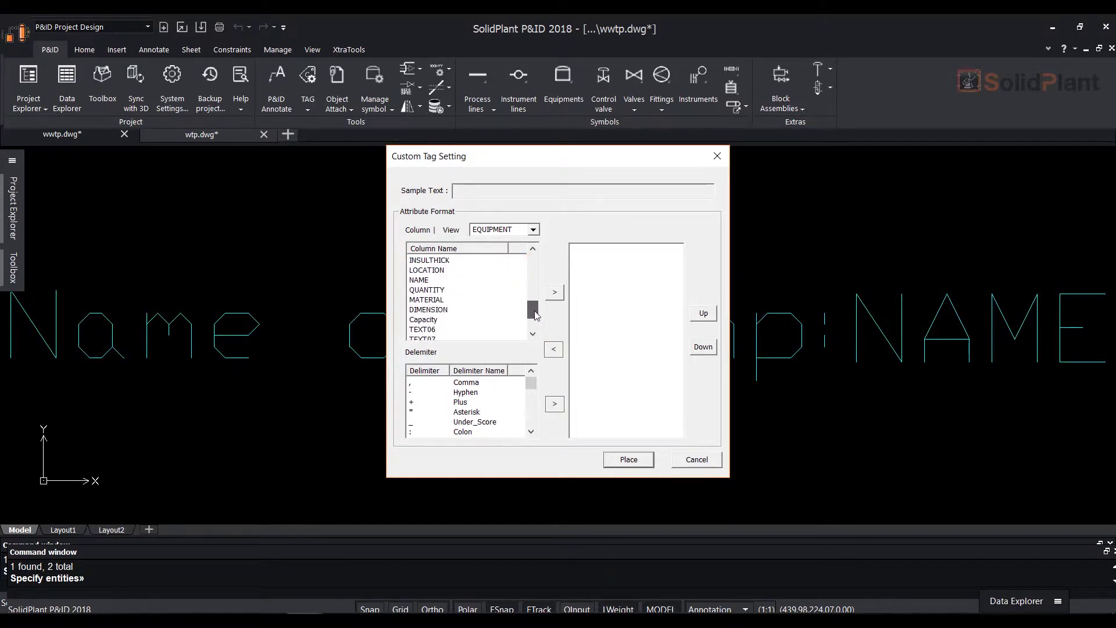
pyautogui.click(445, 320)
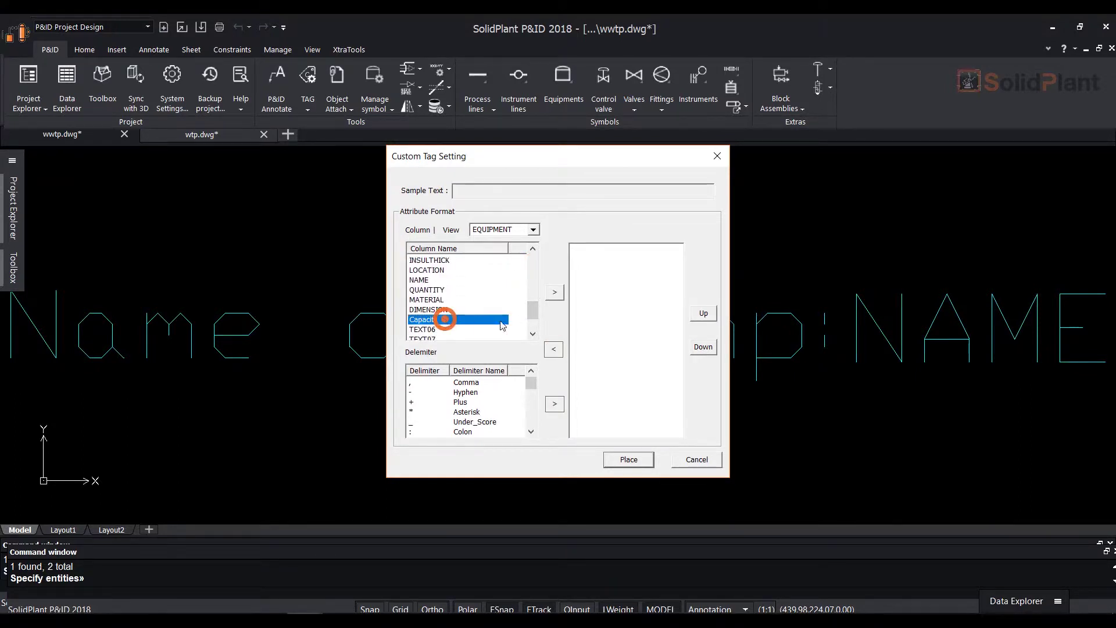
pyautogui.click(556, 292)
pyautogui.click(627, 460)
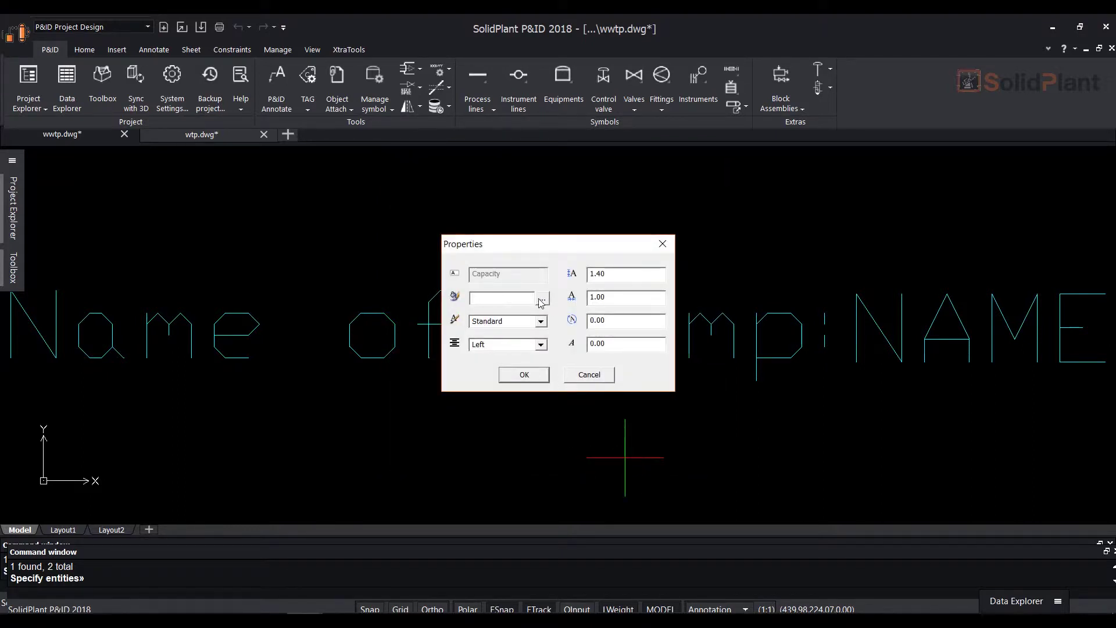
# Step: Give the Capacity attribute cyan color and a text height of 2.5, and place it below the NAME attribute
pyautogui.click(542, 300)
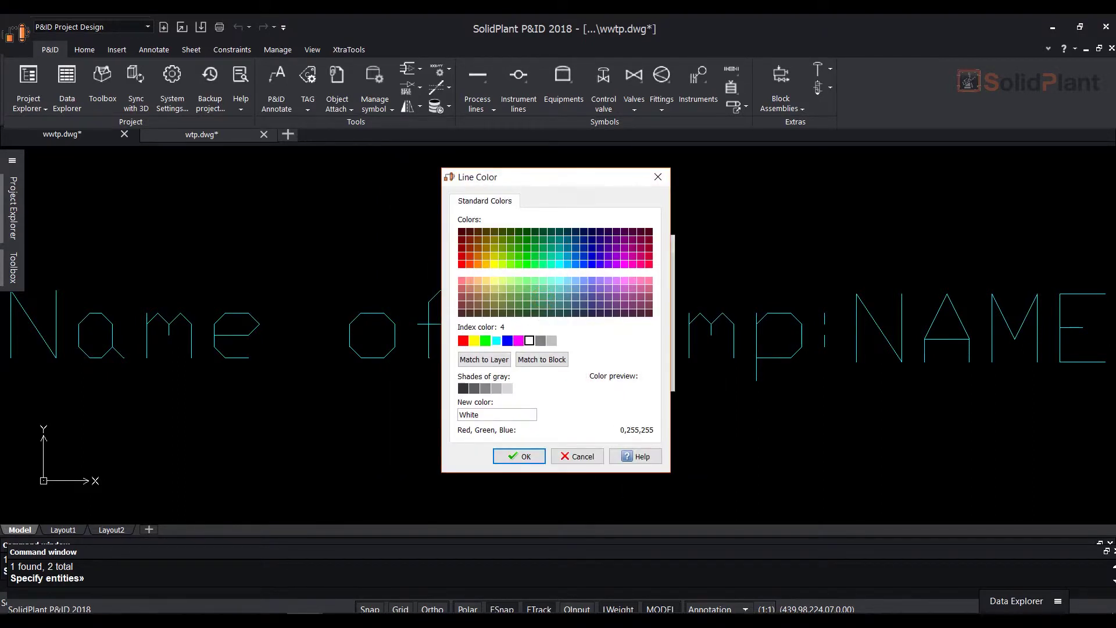
pyautogui.click(496, 340)
pyautogui.click(519, 456)
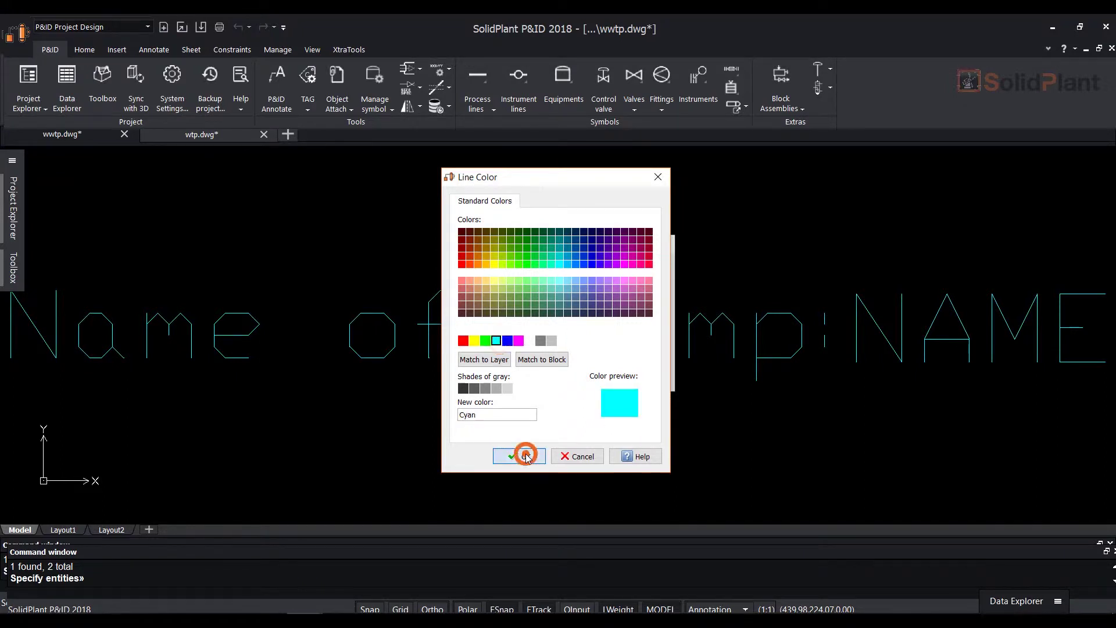
pyautogui.doubleClick(620, 274)
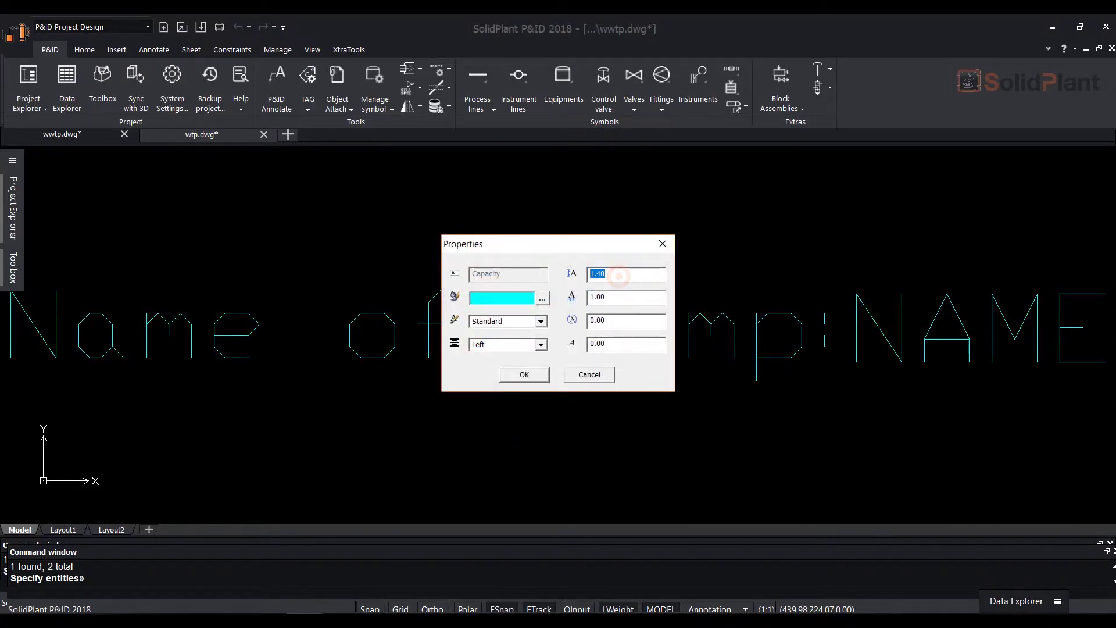
pyautogui.write('2.5')
pyautogui.click(525, 375)
pyautogui.scroll(-3, 691, 424)
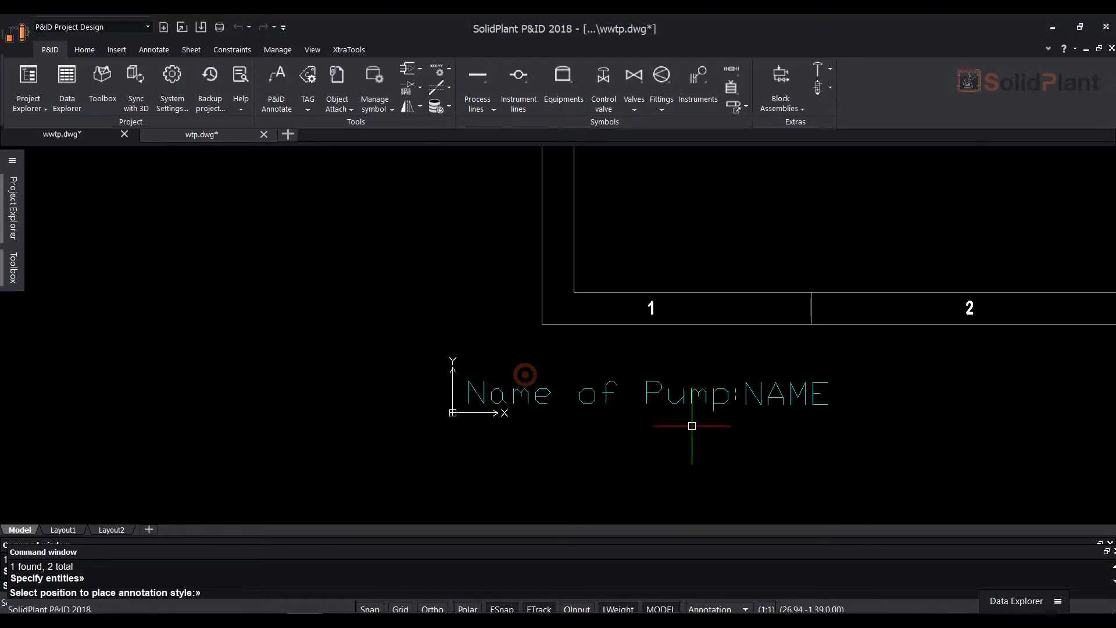
pyautogui.moveTo(691, 424); pyautogui.dragTo(678, 382, button='middle')
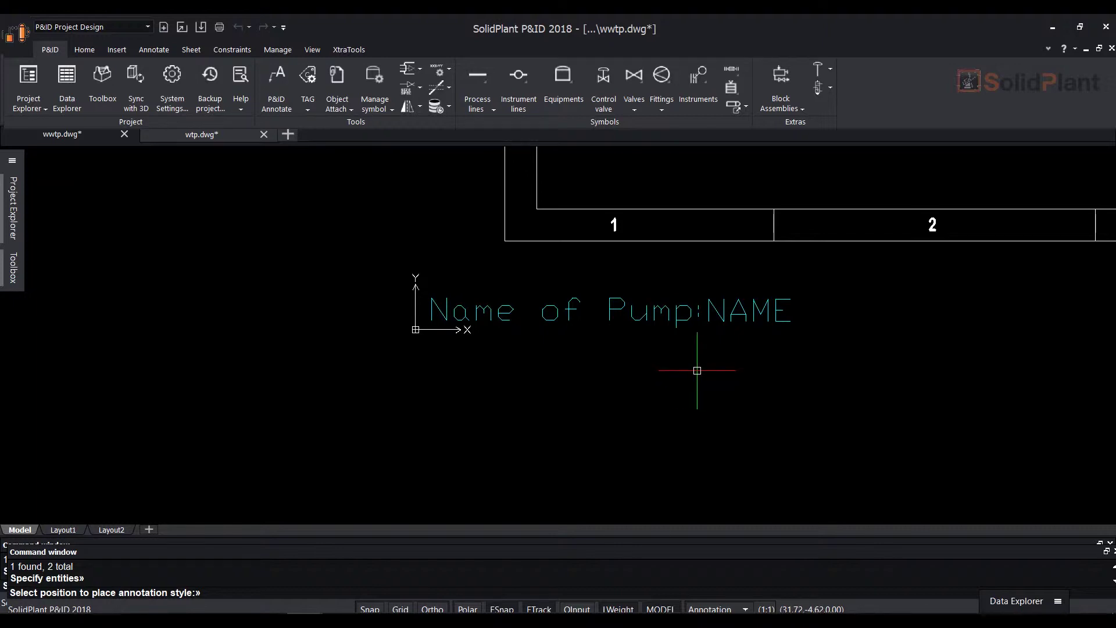
pyautogui.click(697, 371)
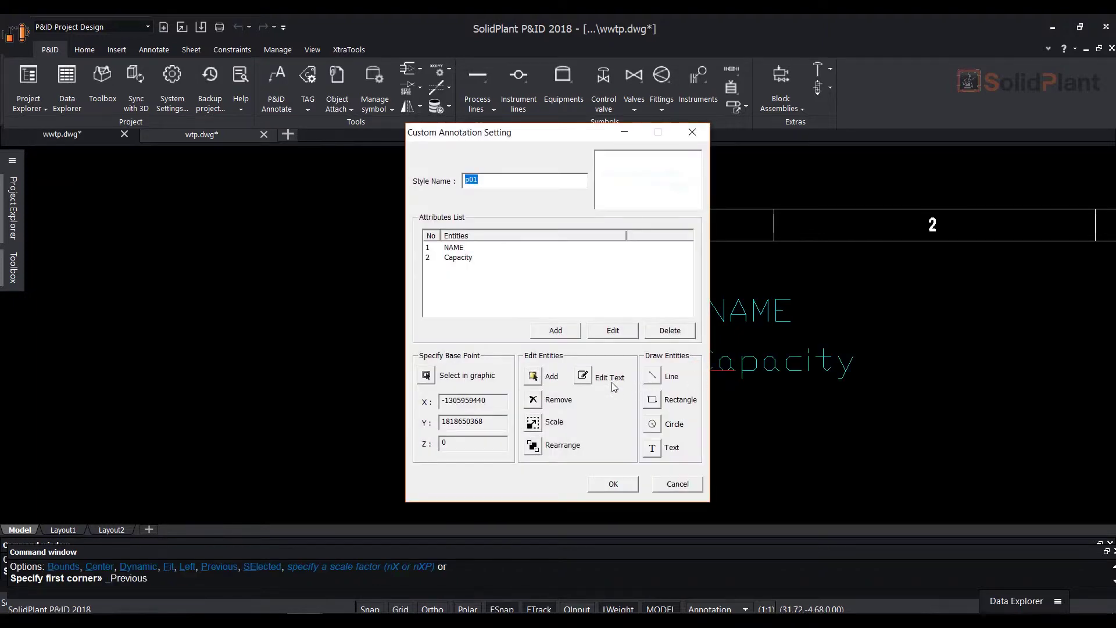
# Step: Add the text "Capacity:" in cyan with a height of 2.5, placed below the "Name of Pump:" text
pyautogui.click(652, 448)
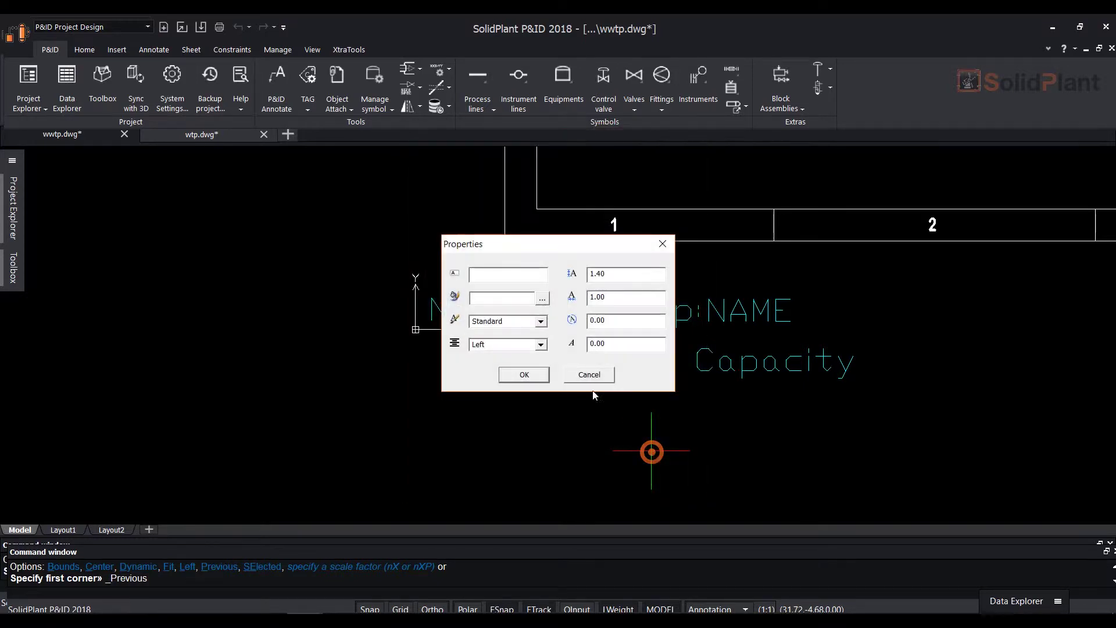
pyautogui.click(483, 275)
pyautogui.write('Capacity:')
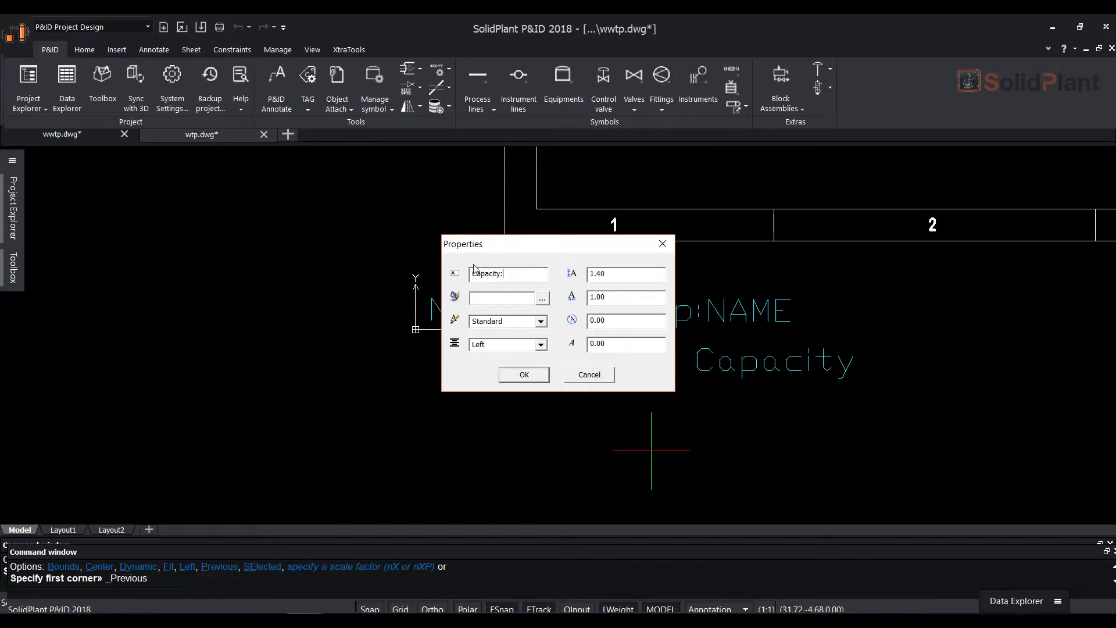
pyautogui.click(543, 297)
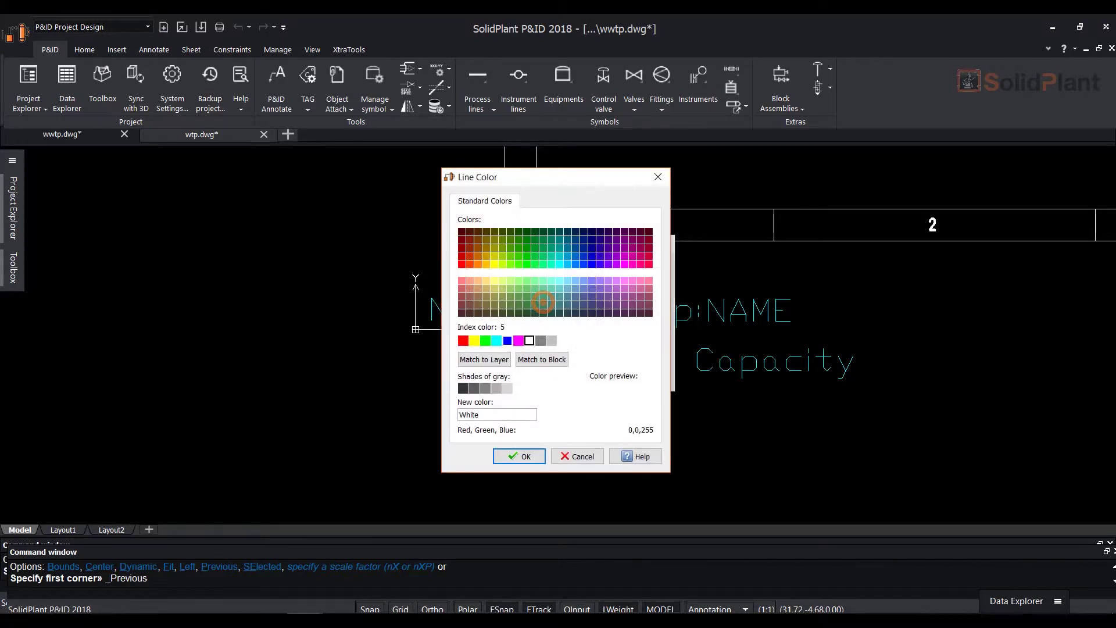
pyautogui.click(497, 337)
pyautogui.click(529, 456)
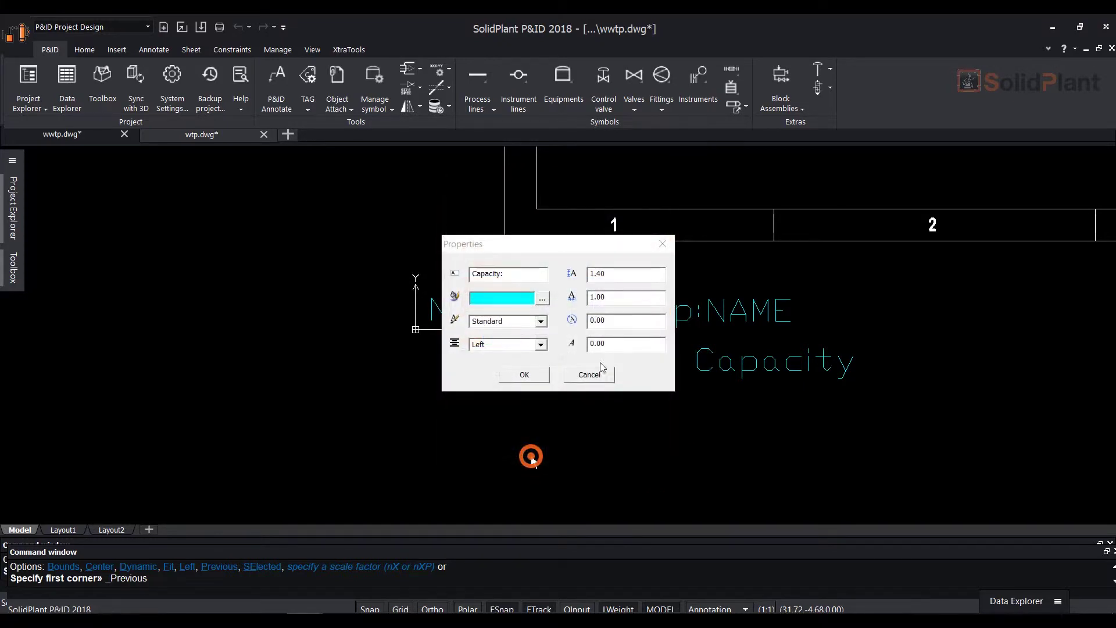
pyautogui.doubleClick(608, 274)
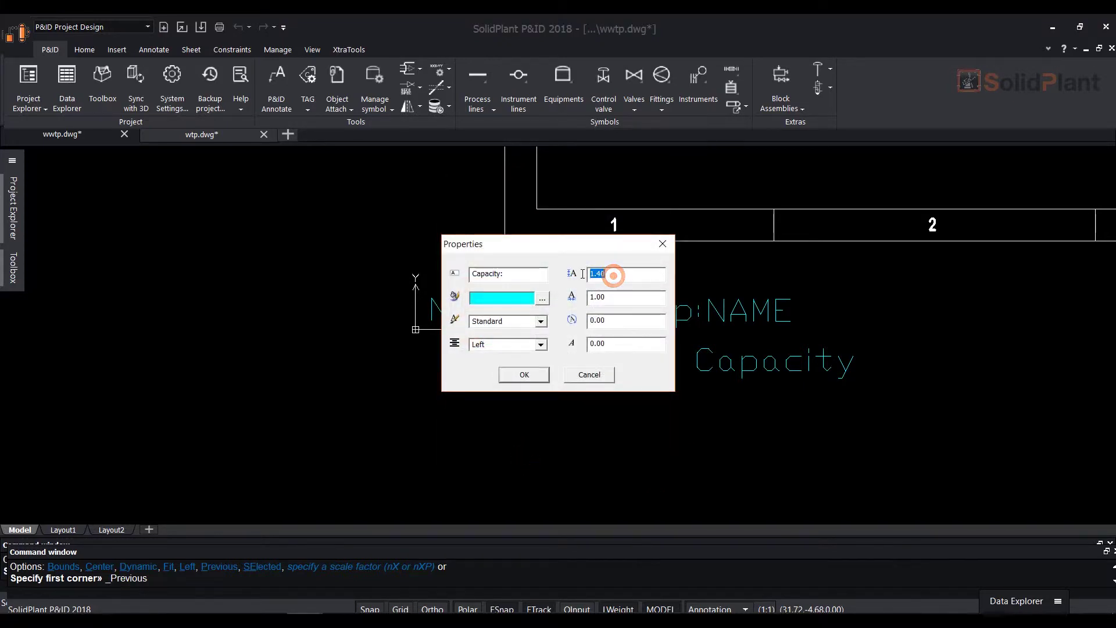
pyautogui.write('2.5')
pyautogui.click(540, 380)
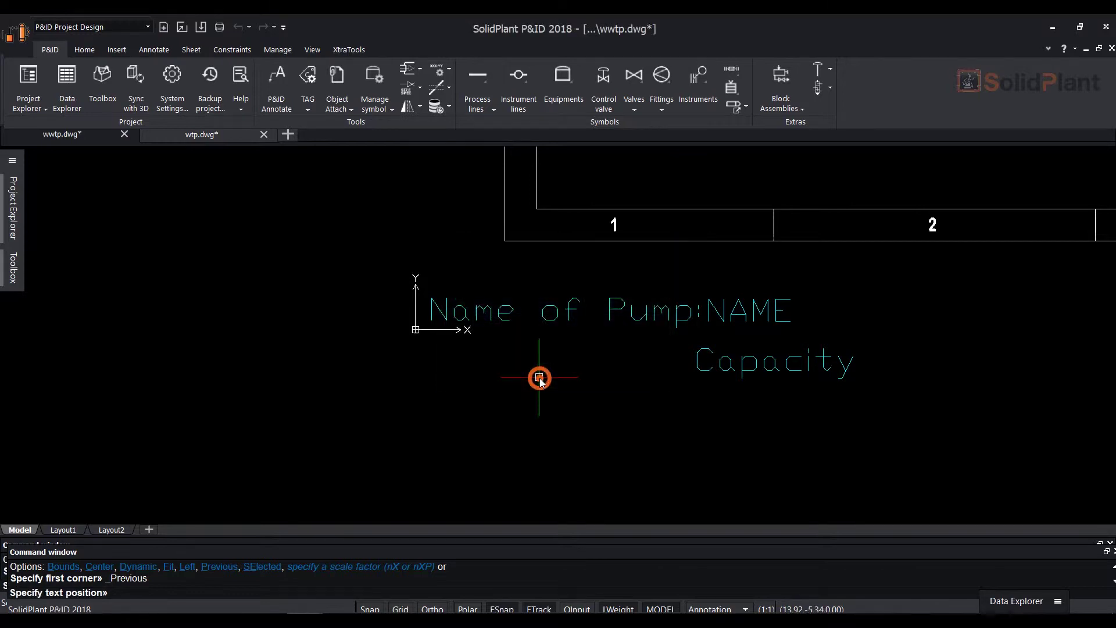
pyautogui.click(470, 382)
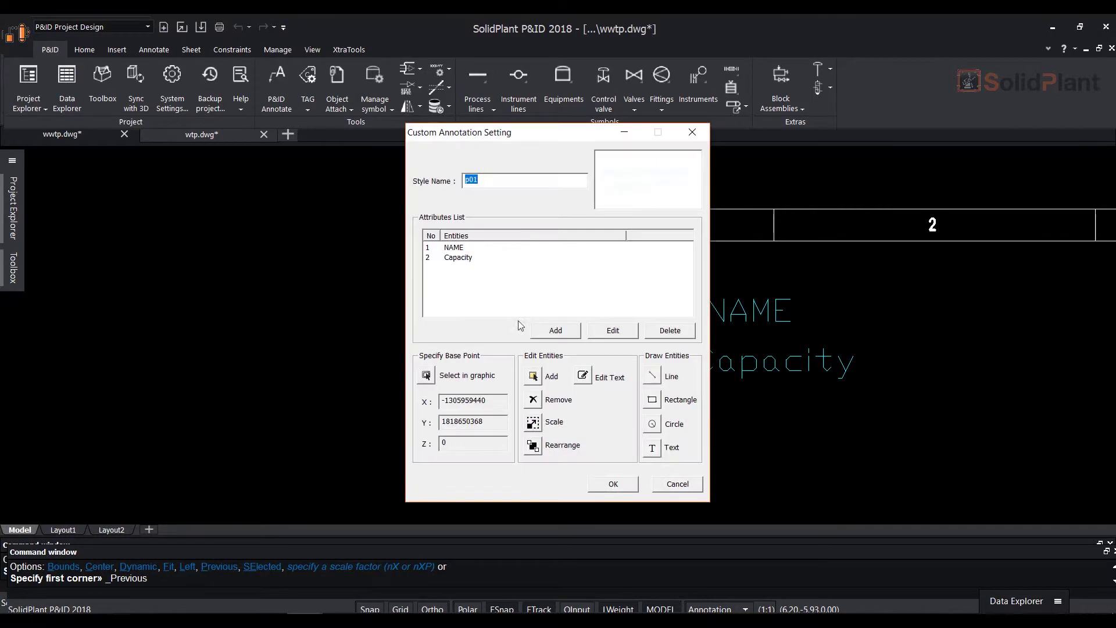
# Step: Rearrange the "Capacity:" text so that it lines up directly before the Capacity attribute
pyautogui.moveTo(560, 141)
pyautogui.mouseDown()
pyautogui.moveTo(280, 166)
pyautogui.moveTo(263, 143)
pyautogui.mouseUp()
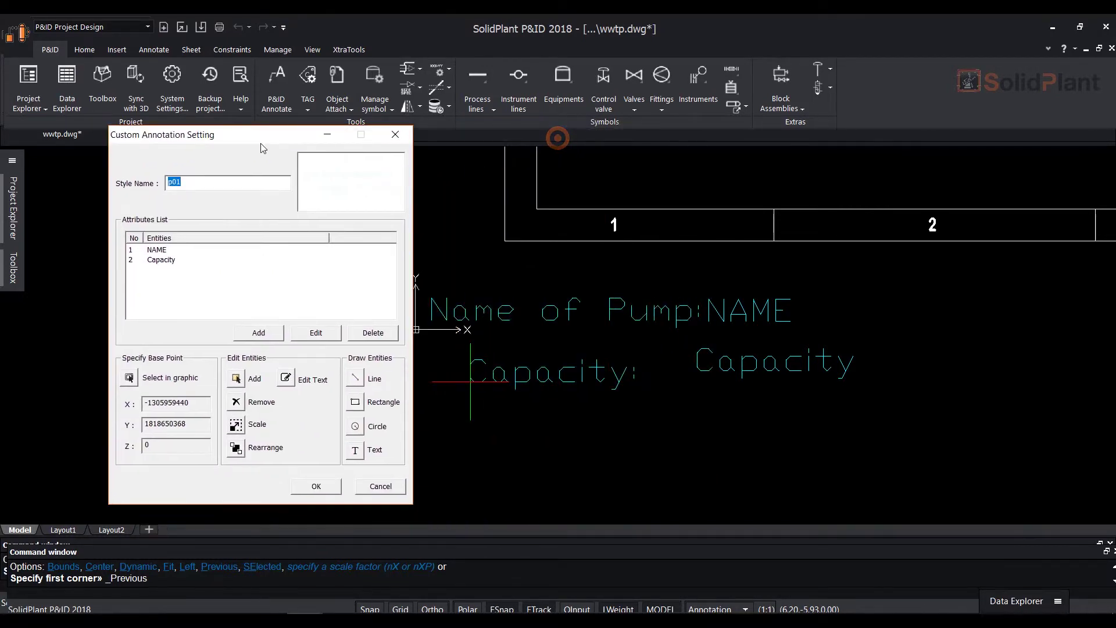
pyautogui.click(236, 449)
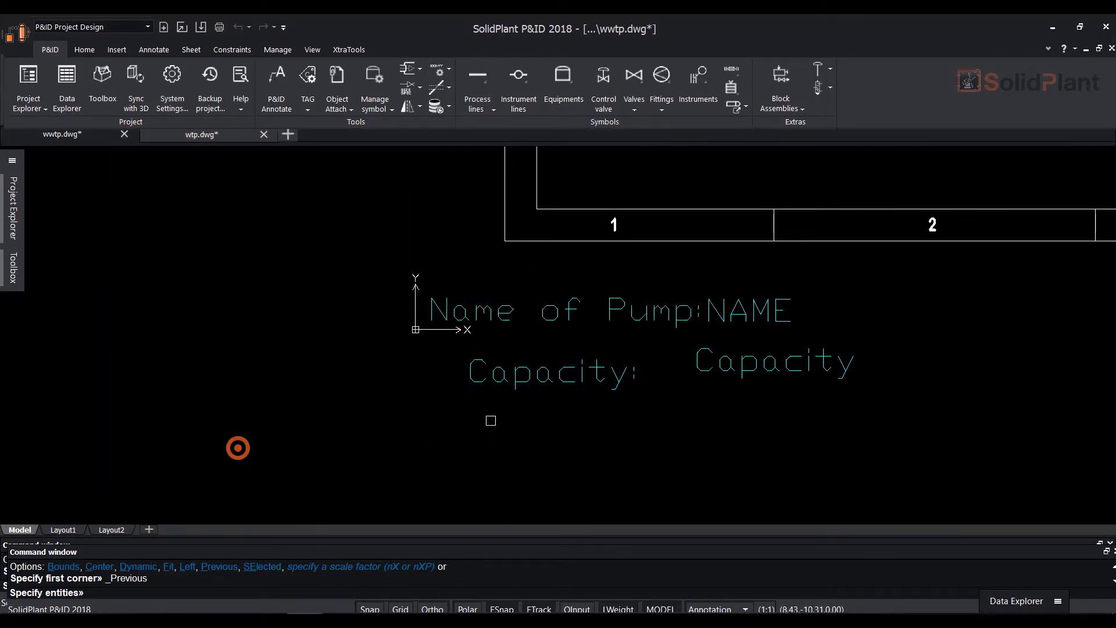
pyautogui.click(554, 379)
pyautogui.rightClick(554, 436)
pyautogui.click(553, 437)
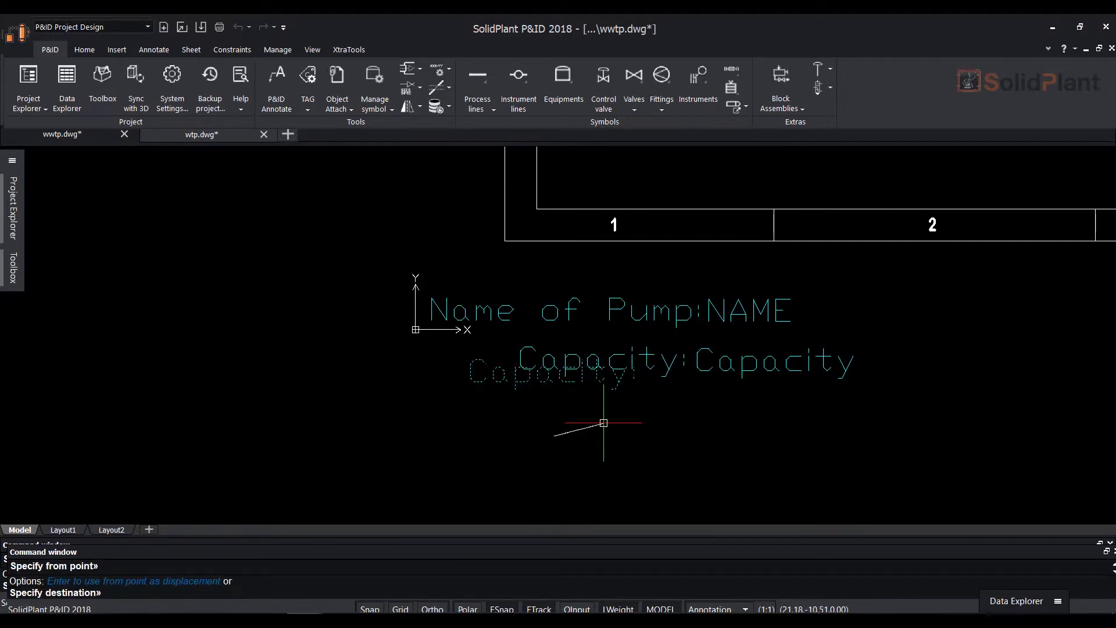
pyautogui.click(602, 425)
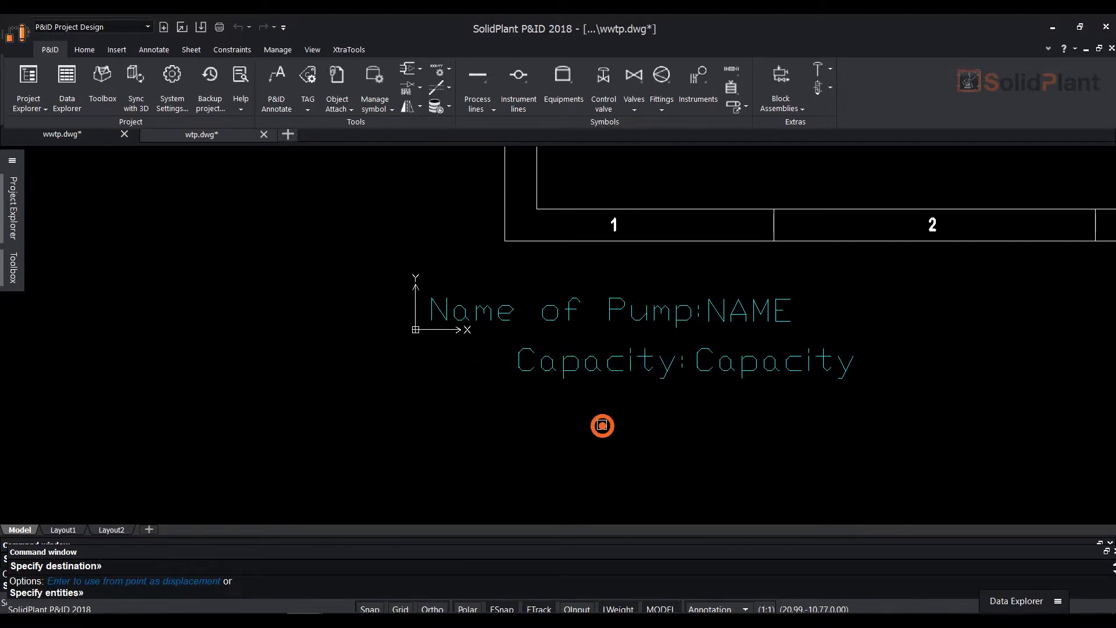
# Step: Shift the Capacity attribute slightly right so that it starts under the NAME attribute
pyautogui.click(738, 367)
pyautogui.press('Return')
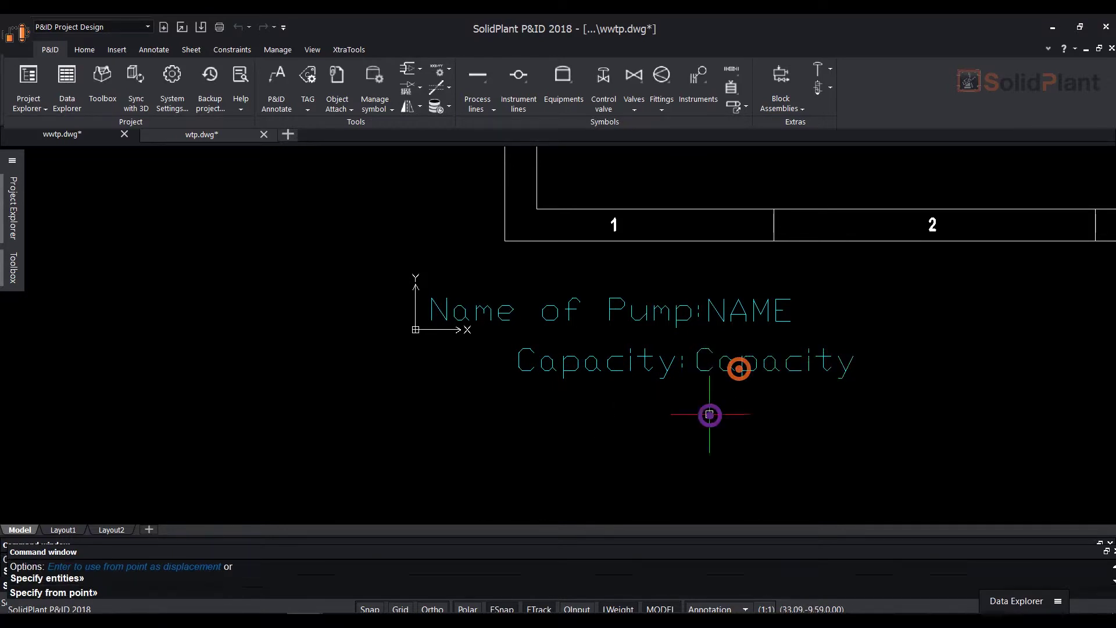
pyautogui.click(710, 415)
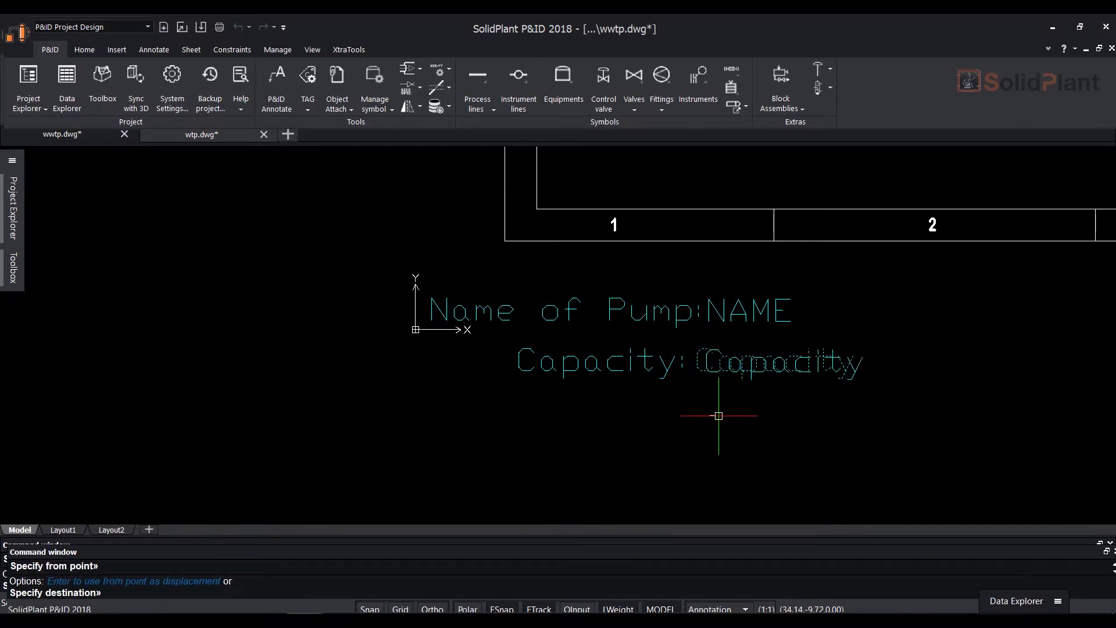
pyautogui.click(719, 416)
# Step: Move the "Capacity:" text right to close the gap before the Capacity attribute, and finish rearranging
pyautogui.click(630, 371)
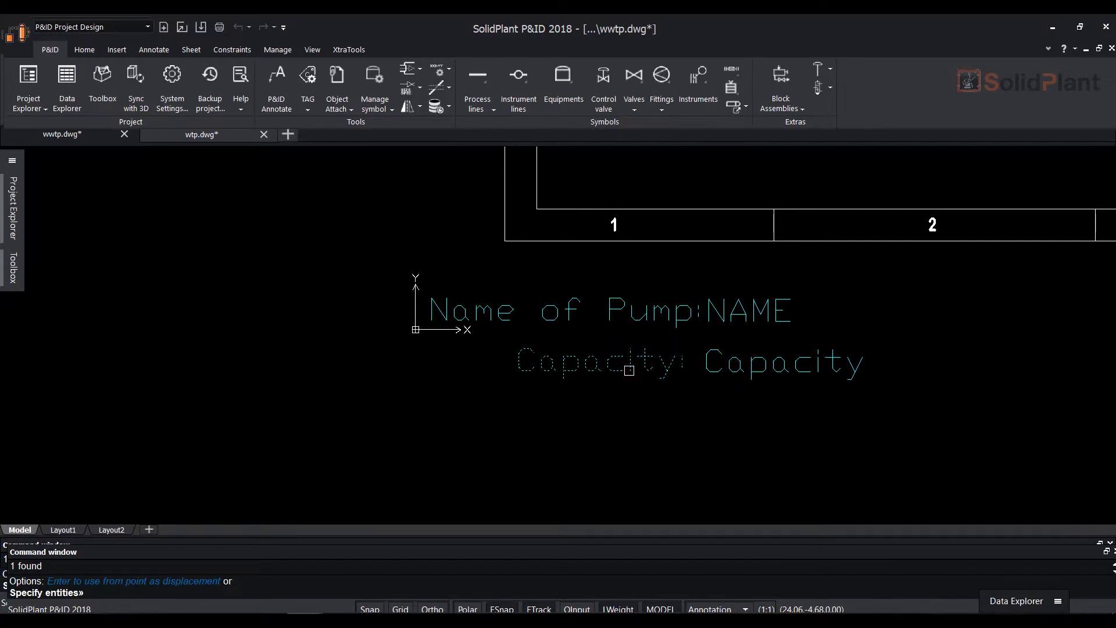
pyautogui.click(622, 414)
pyautogui.click(630, 408)
pyautogui.rightClick(599, 407)
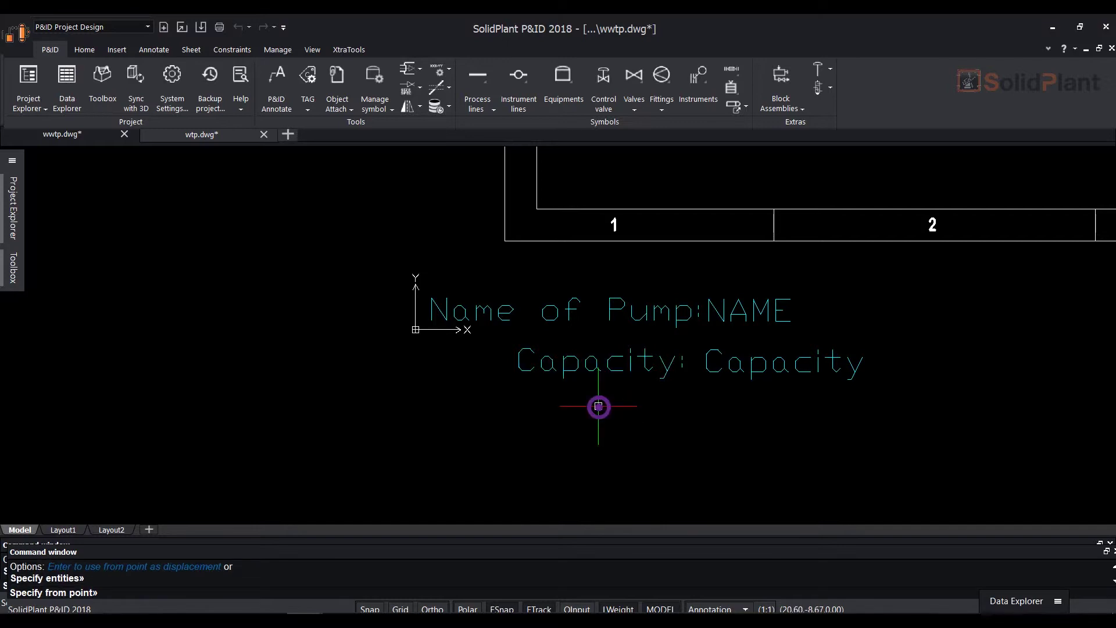
pyautogui.click(599, 408)
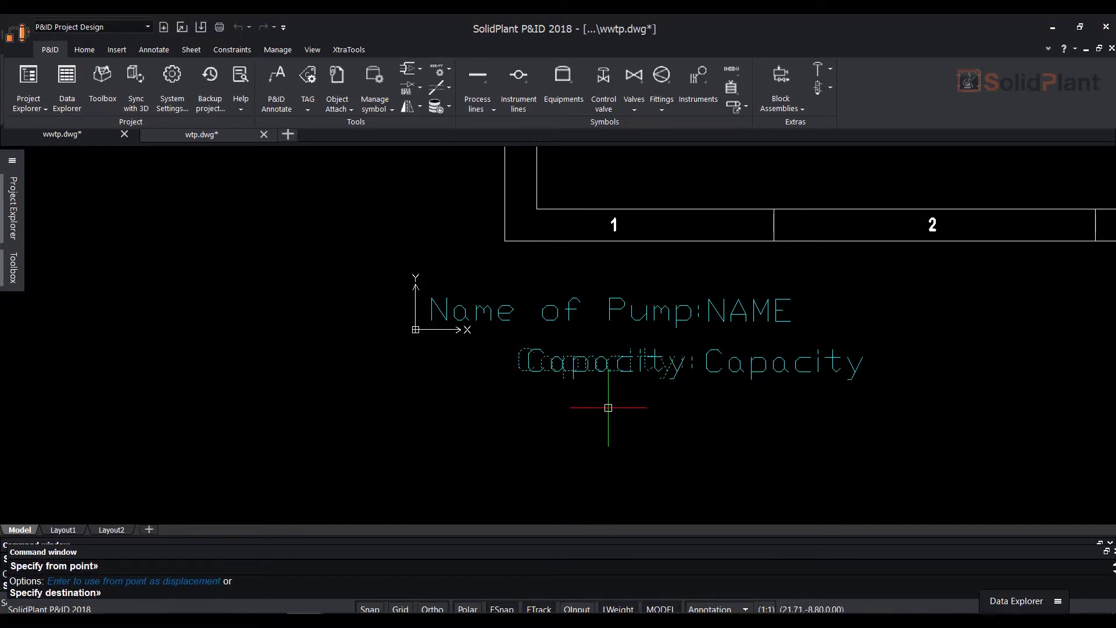
pyautogui.click(609, 408)
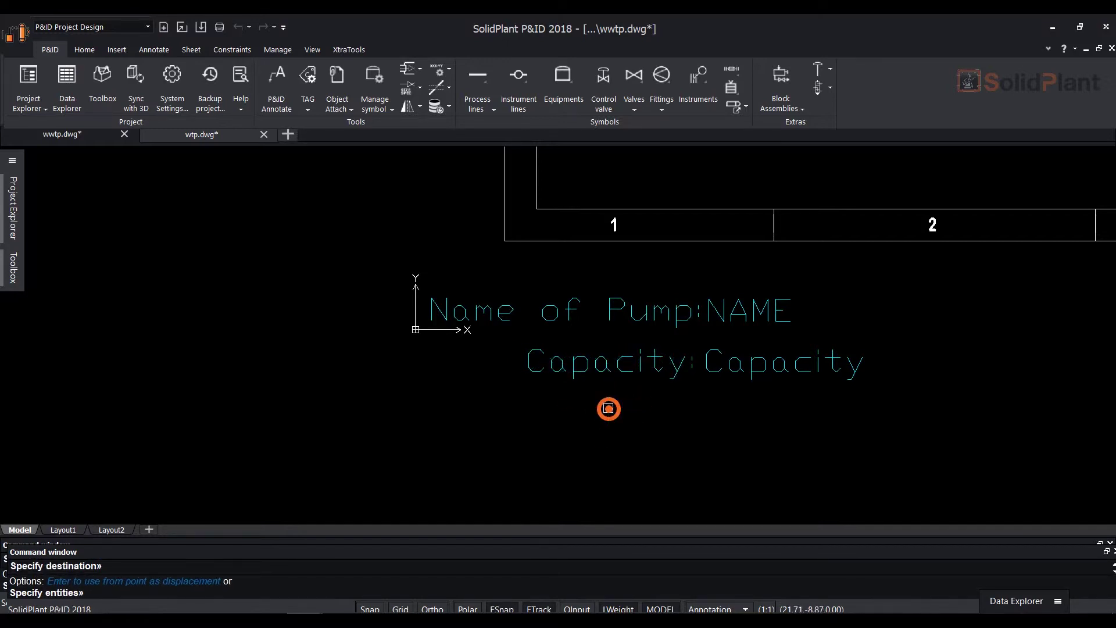
pyautogui.rightClick(581, 427)
# Step: Pick a new base point just above the start of the "Name of Pump:" text and save style p01
pyautogui.click(425, 377)
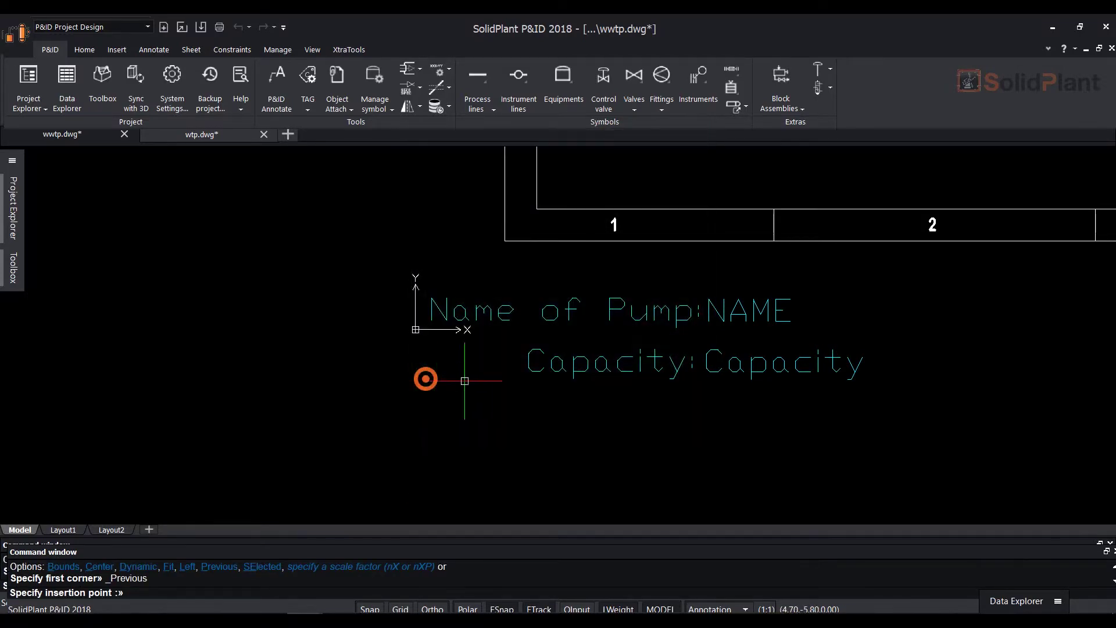
pyautogui.click(440, 275)
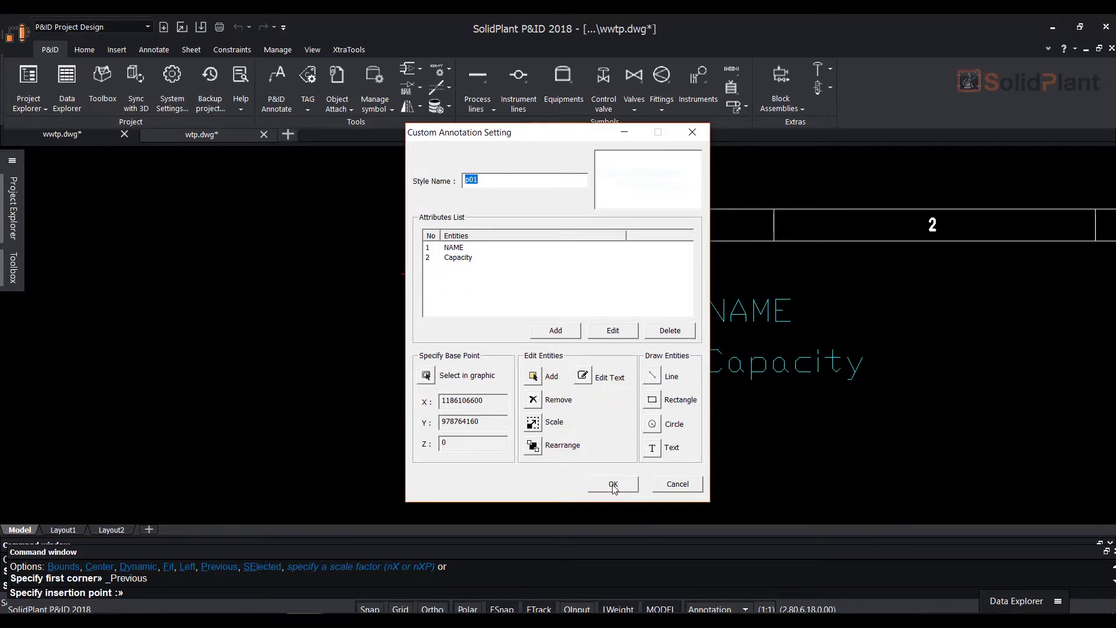
pyautogui.click(613, 484)
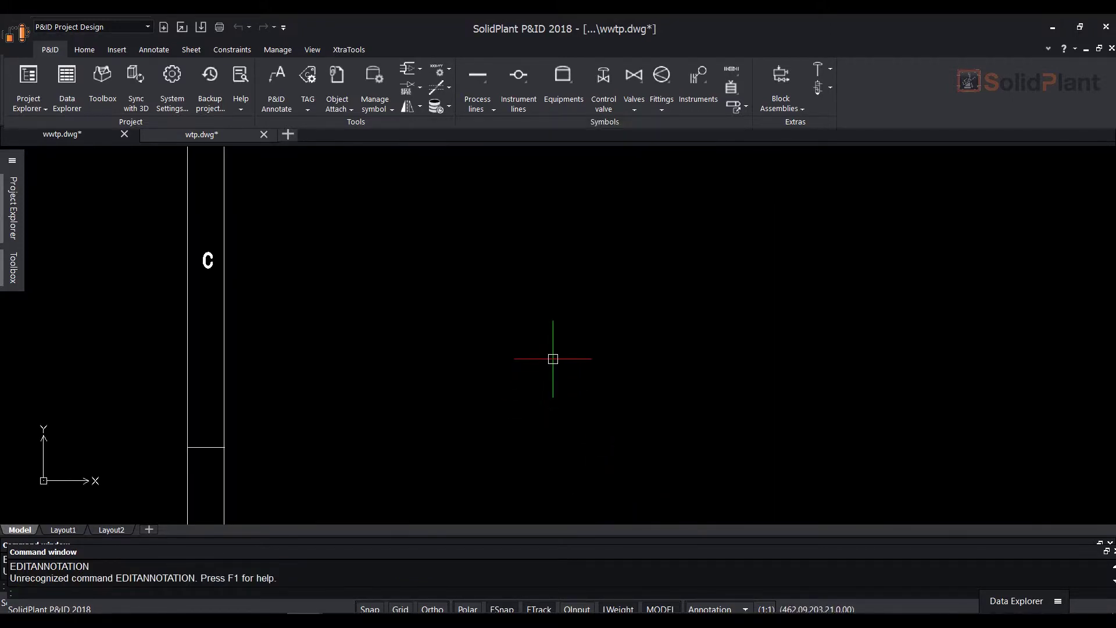
# Step: Assign tag data to pump P-001, entering CENTRIFUGAL PUMP as its NAME
pyautogui.scroll(-8, 553, 359)
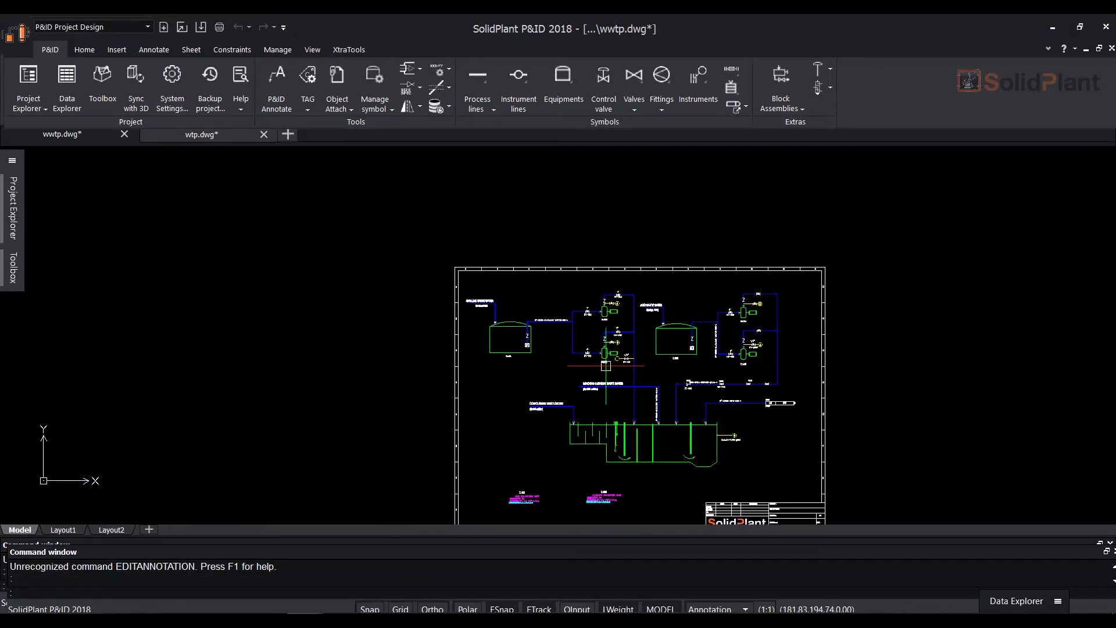
pyautogui.scroll(6, 605, 366)
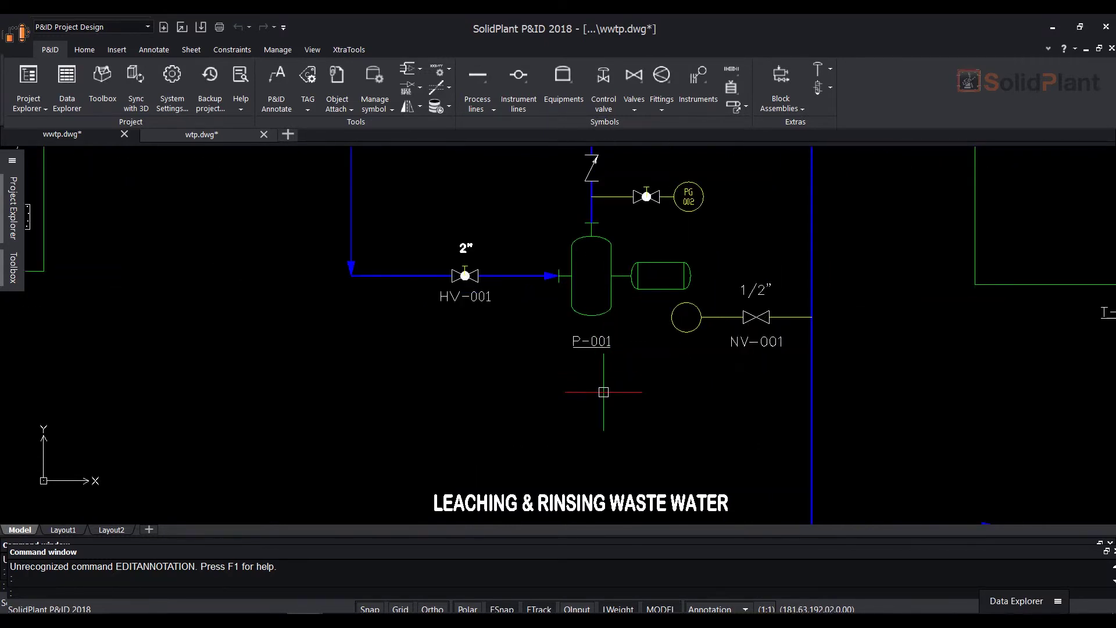
pyautogui.click(308, 110)
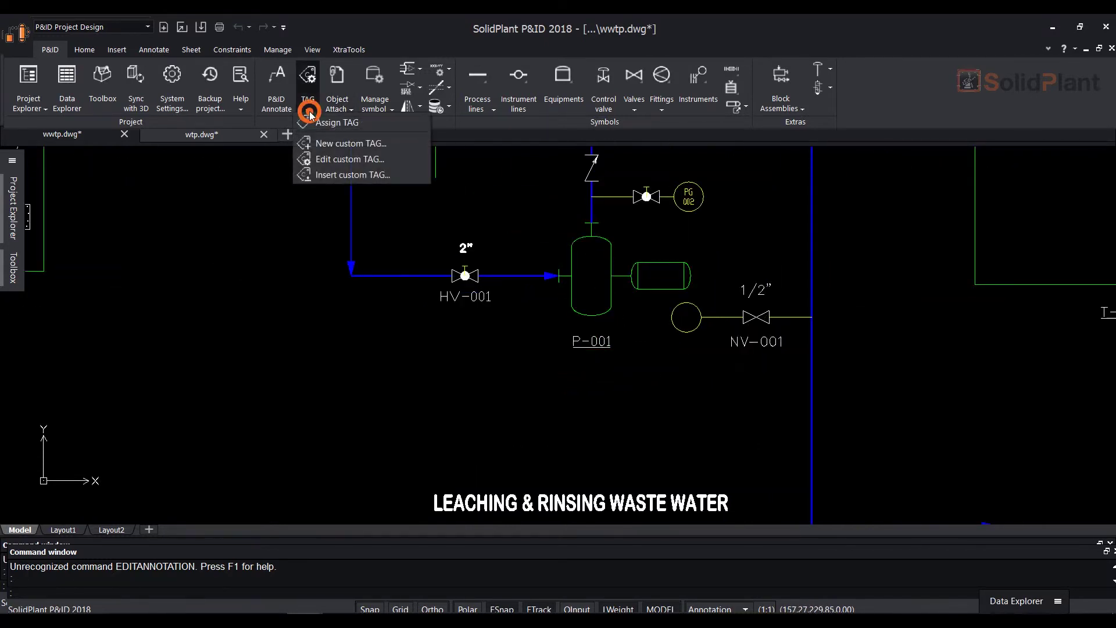
pyautogui.click(336, 123)
pyautogui.click(604, 316)
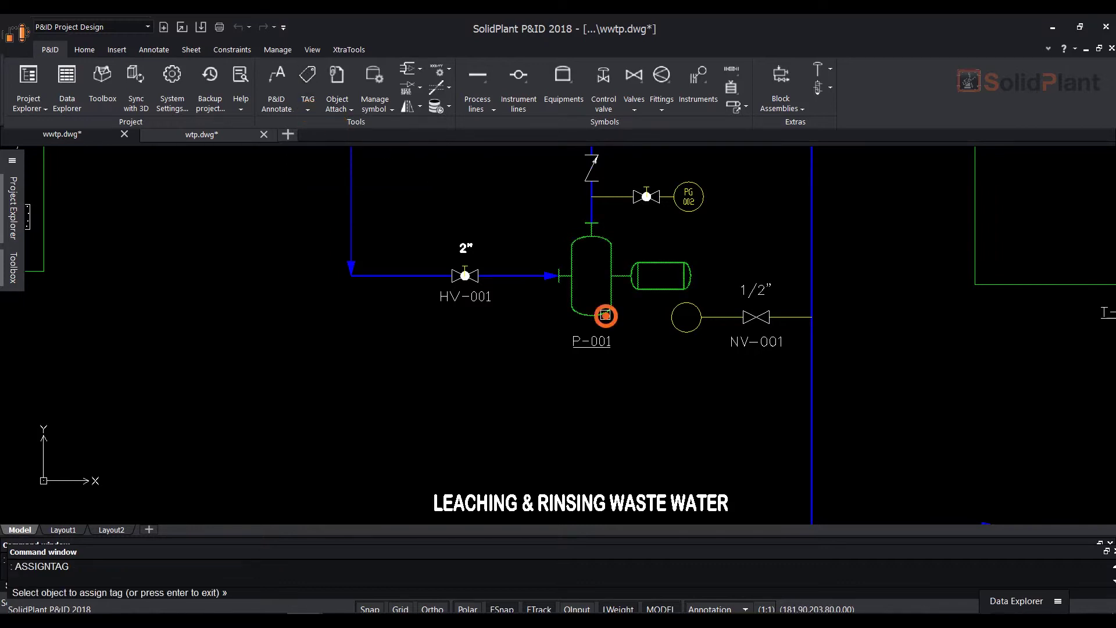
pyautogui.click(552, 322)
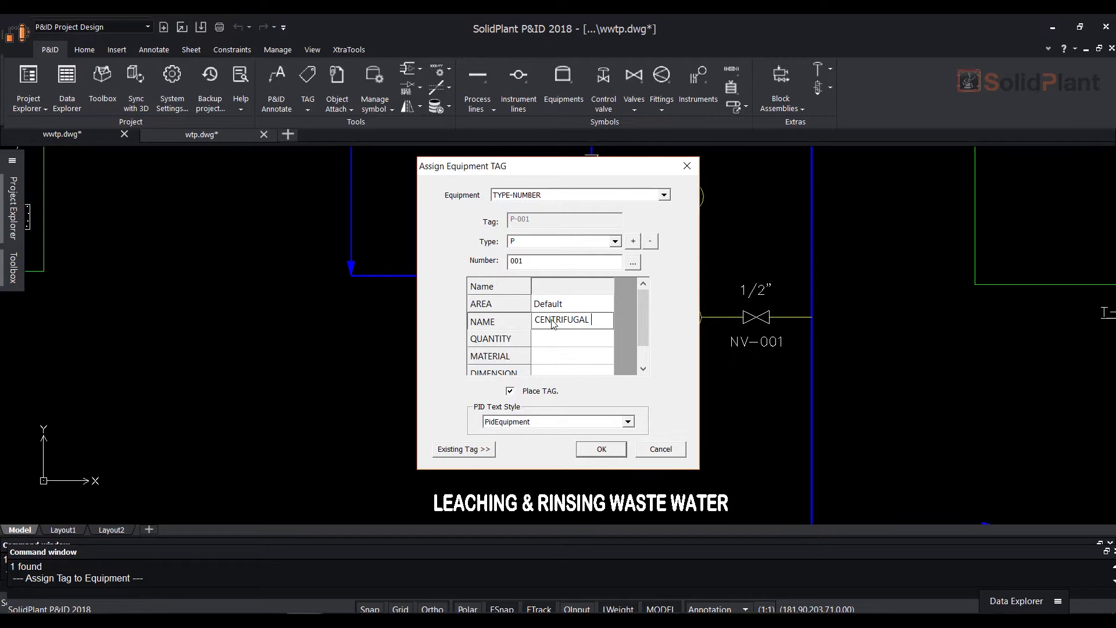
pyautogui.write('MP')
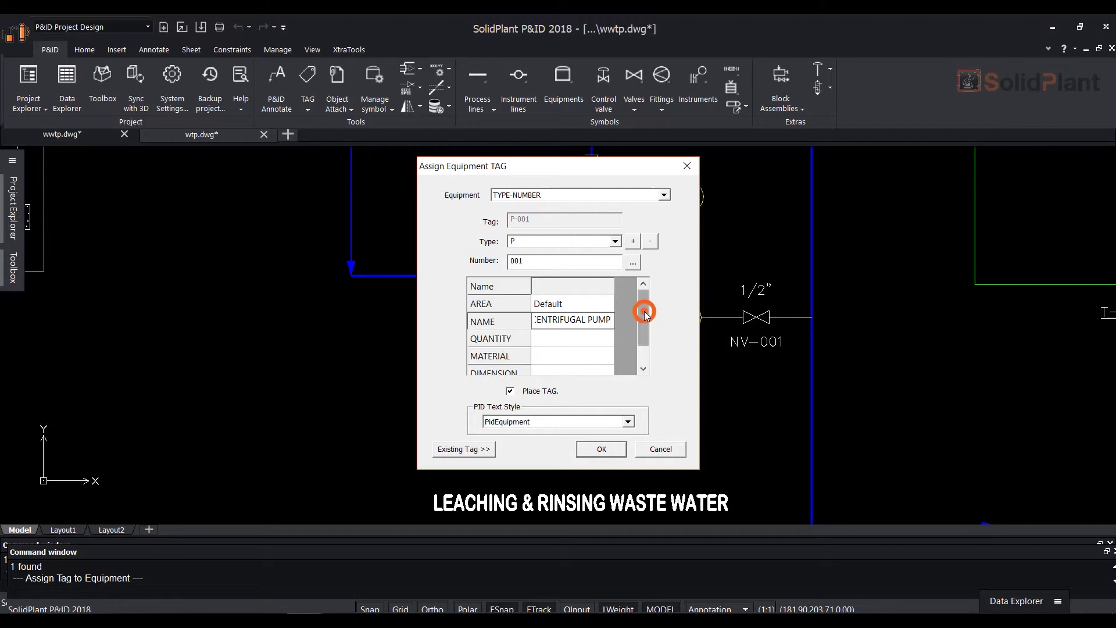
# Step: Set the pump's Capacity to 3.0M3/HR, confirm the equipment tag and finish assigning tags
pyautogui.moveTo(645, 314); pyautogui.dragTo(640, 333)
pyautogui.click(602, 356)
pyautogui.click(557, 357)
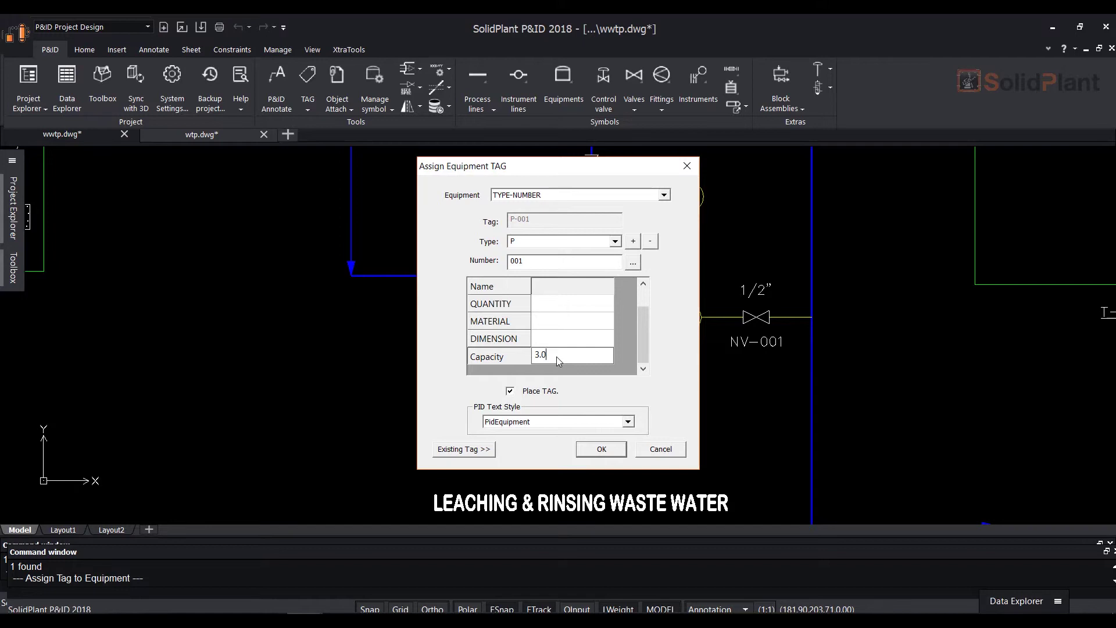
pyautogui.write('3.0M3/HR')
pyautogui.click(602, 451)
pyautogui.scroll(-3, 611, 368)
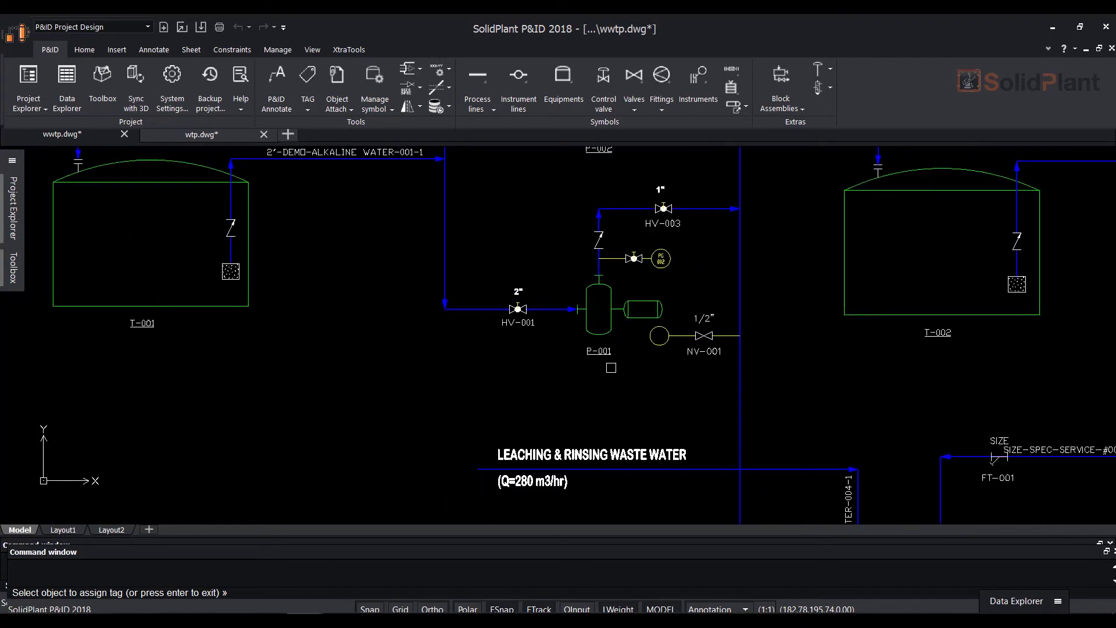
pyautogui.moveTo(666, 366); pyautogui.dragTo(576, 410, button='middle')
pyautogui.scroll(1, 401, 274)
pyautogui.press('Escape')
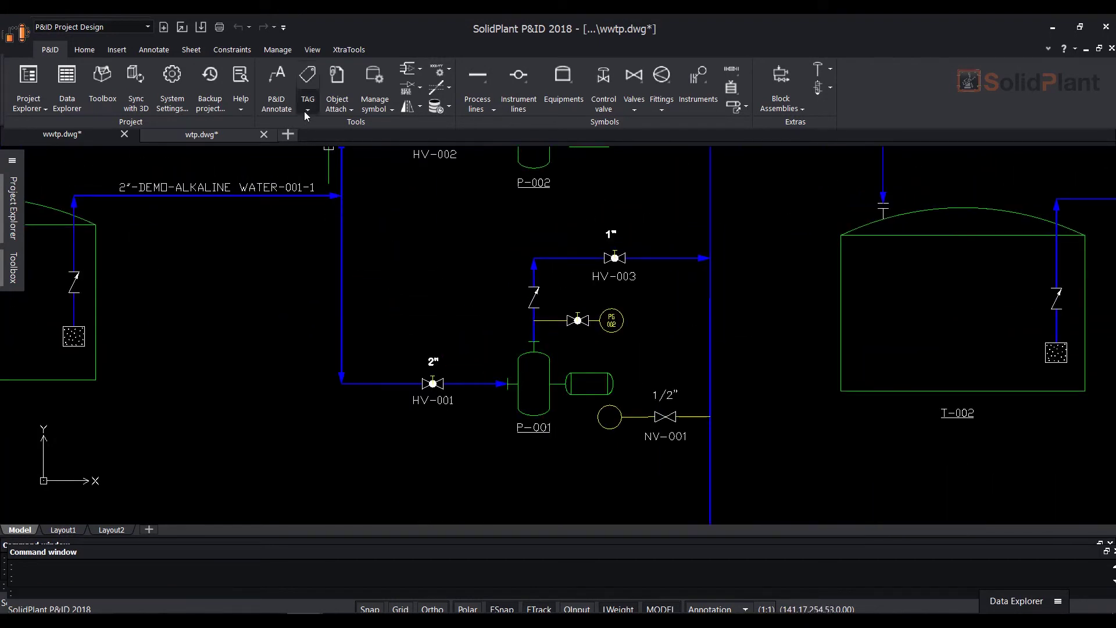
# Step: Insert custom tag p01 for pump P-001, placing it below the P-001 heading near the drawing's upper border
pyautogui.click(306, 110)
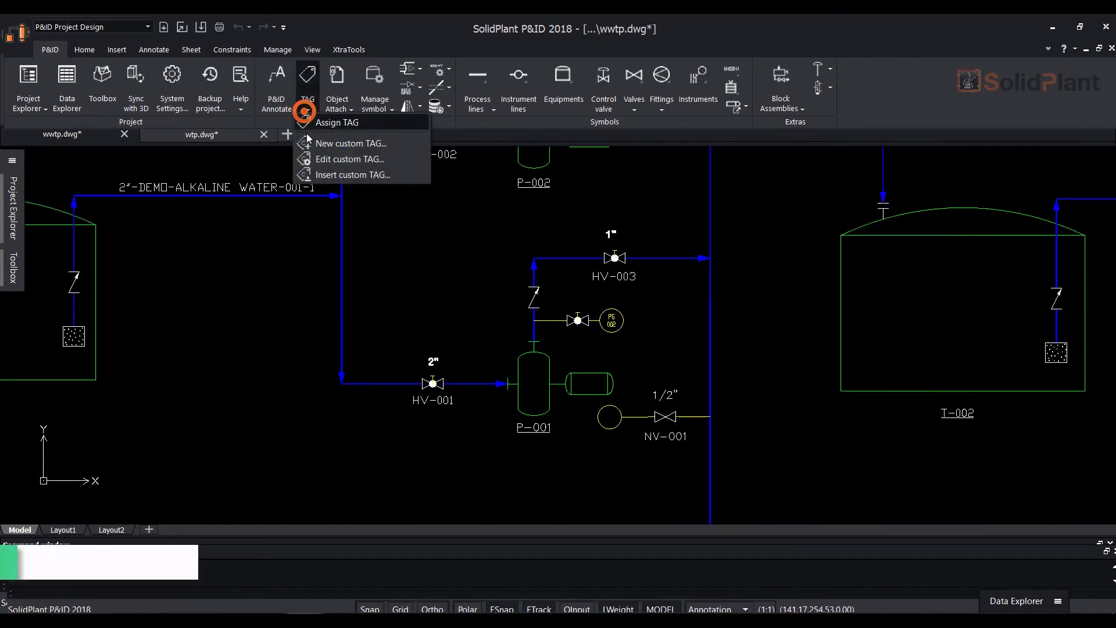
pyautogui.click(340, 175)
pyautogui.click(572, 260)
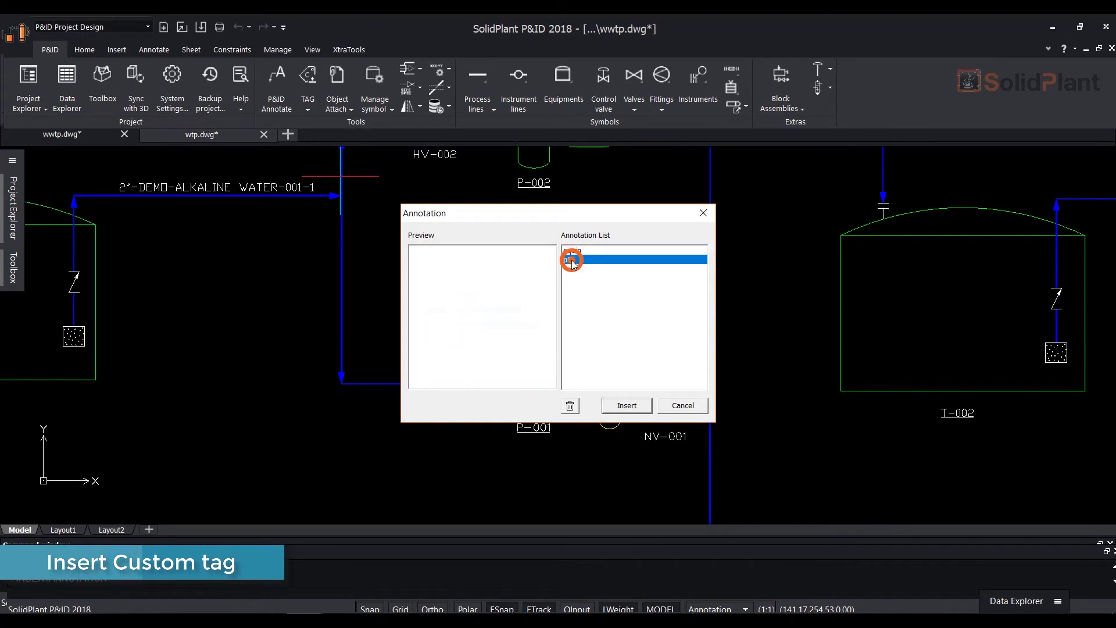
pyautogui.click(628, 405)
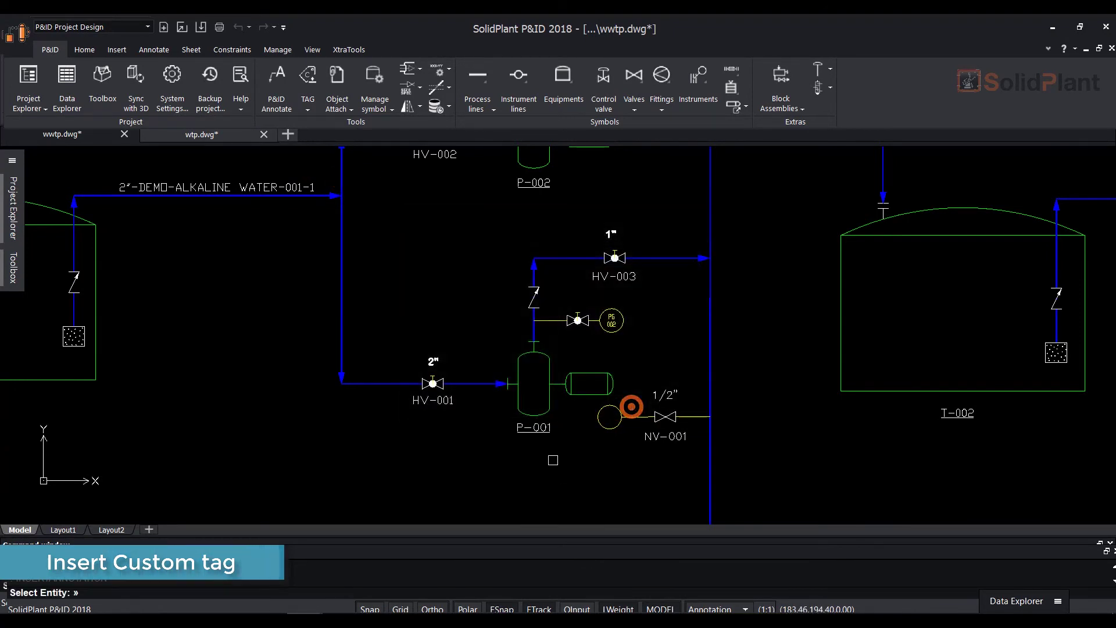
pyautogui.click(543, 414)
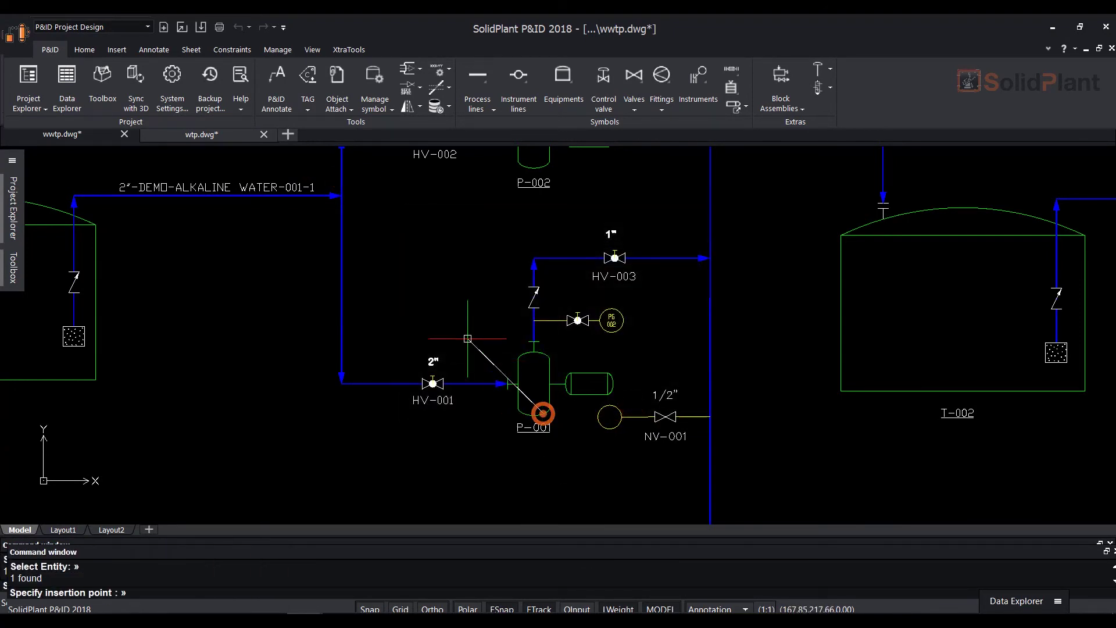
pyautogui.scroll(-5, 468, 339)
pyautogui.scroll(5, 343, 348)
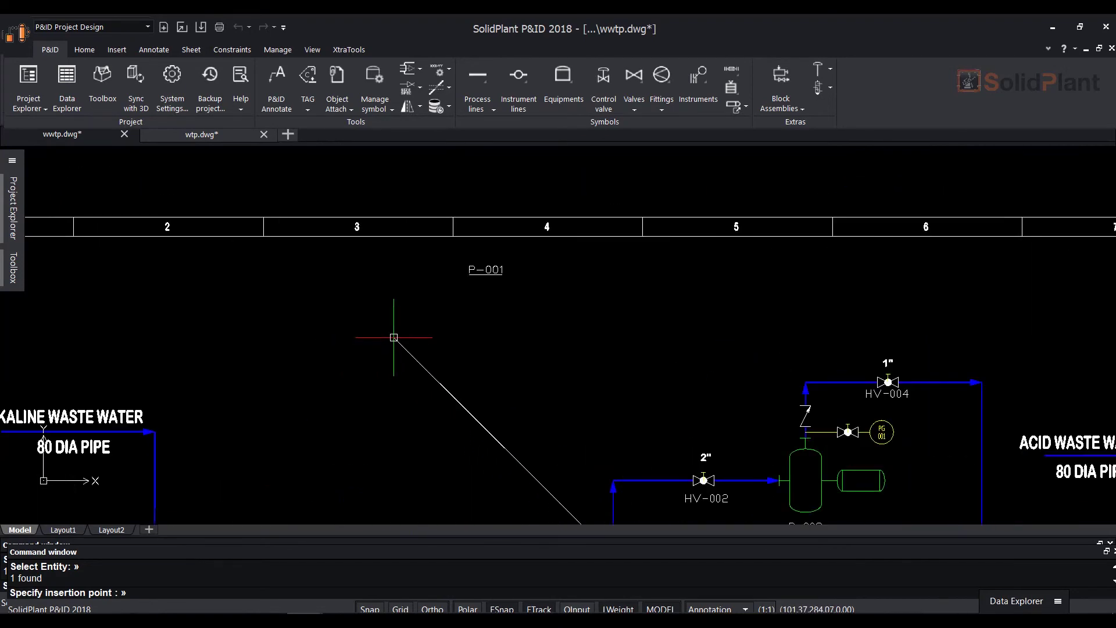
pyautogui.scroll(1, 393, 337)
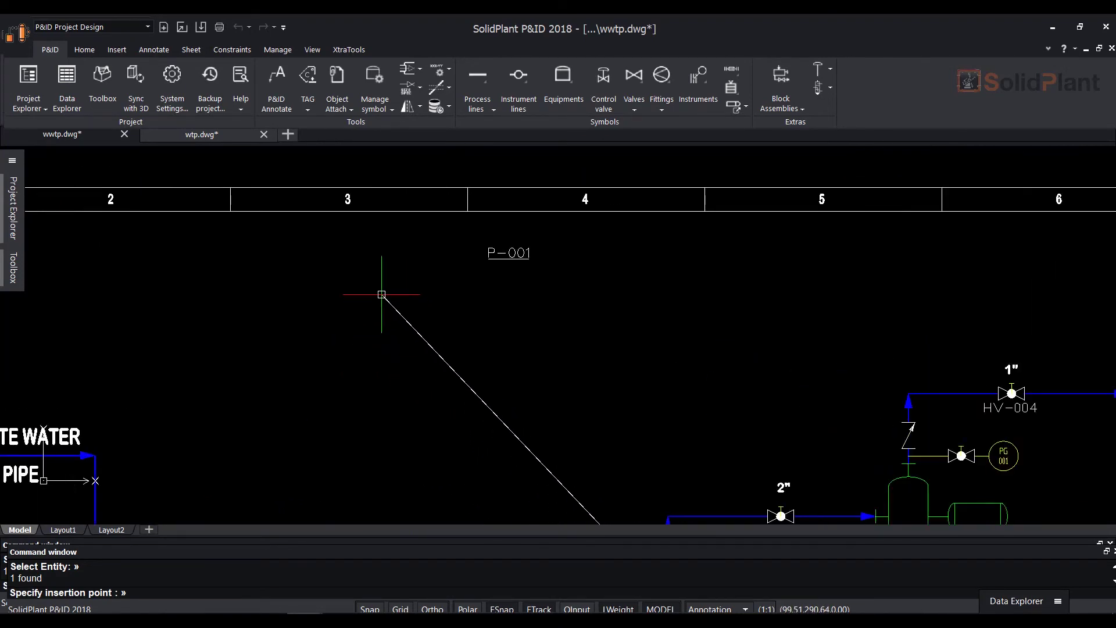
pyautogui.click(381, 294)
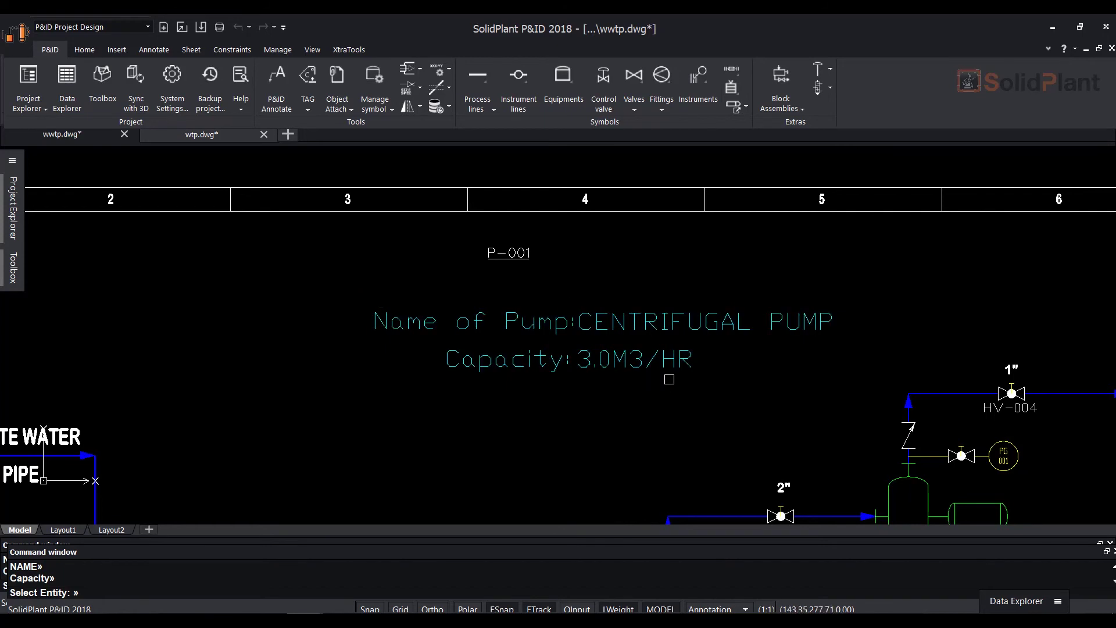
pyautogui.press('Escape')
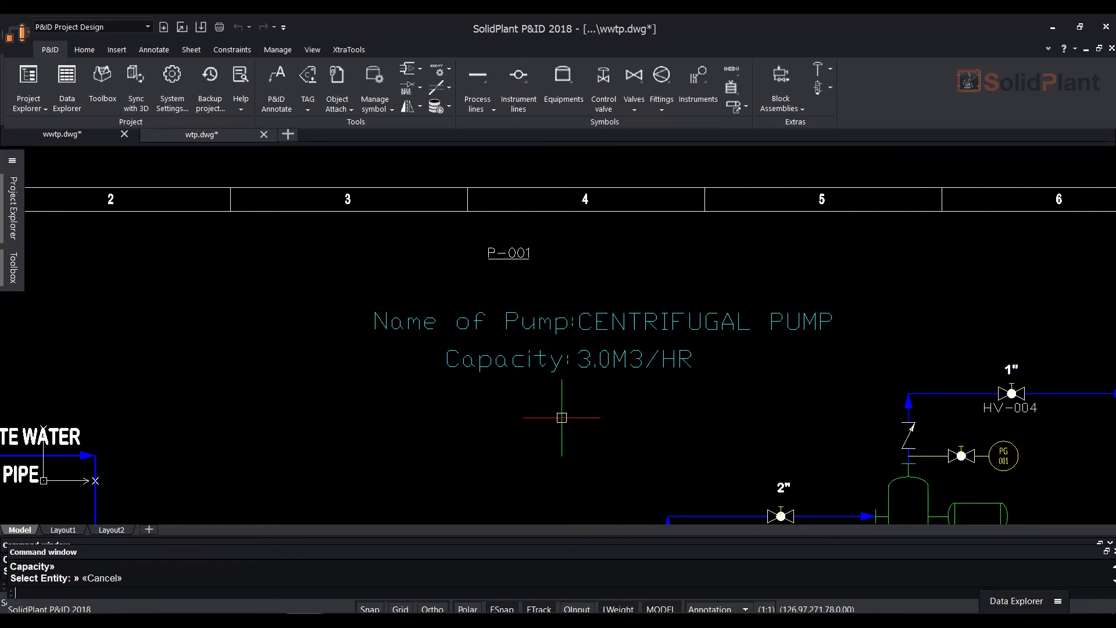
# Step: Move the inserted pump annotation up and to the left so that it sits closely beneath the P-001 heading
pyautogui.click(607, 324)
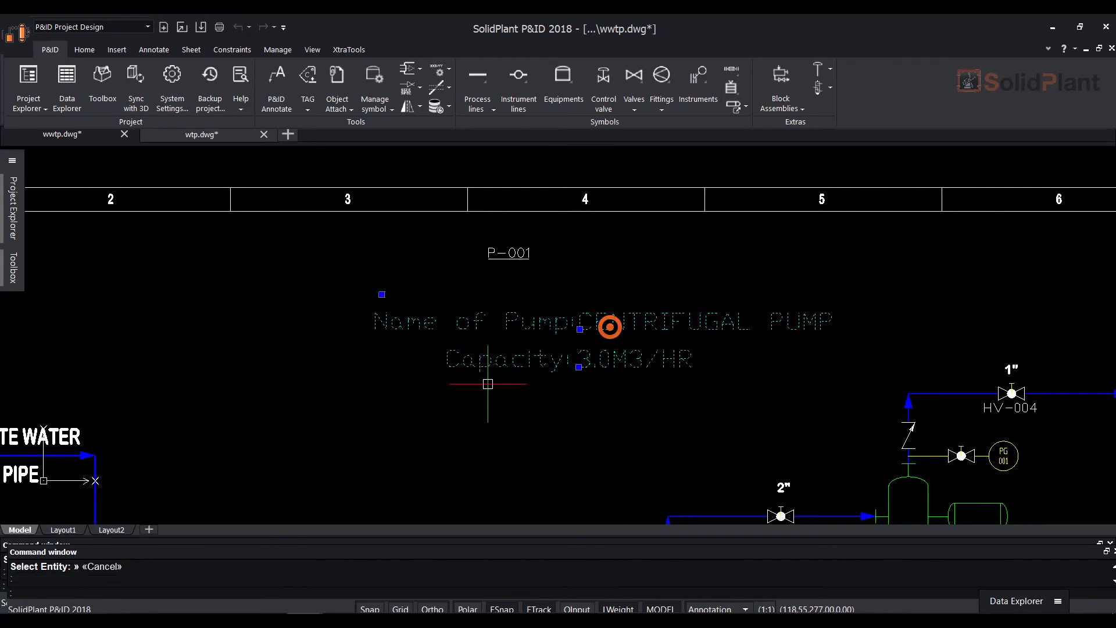
pyautogui.click(380, 296)
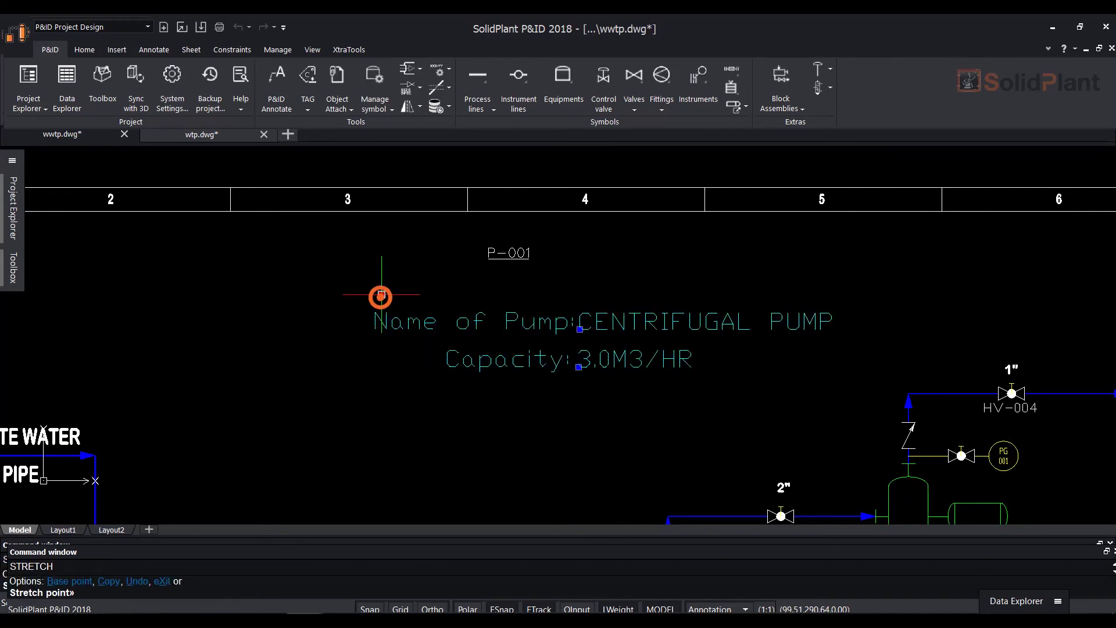
pyautogui.click(318, 263)
pyautogui.press('Escape')
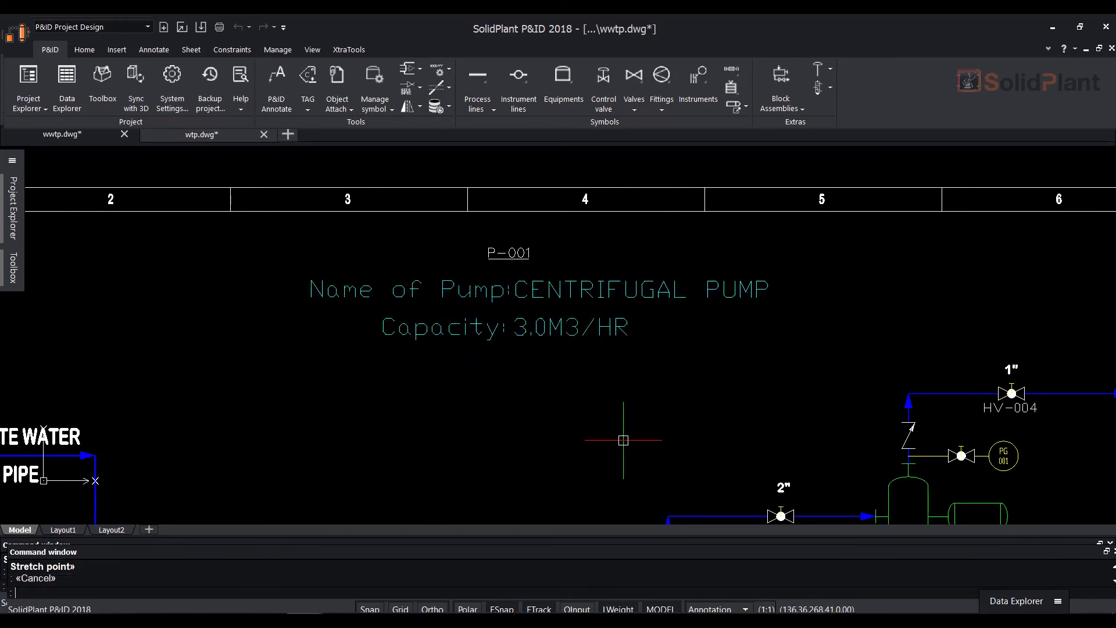